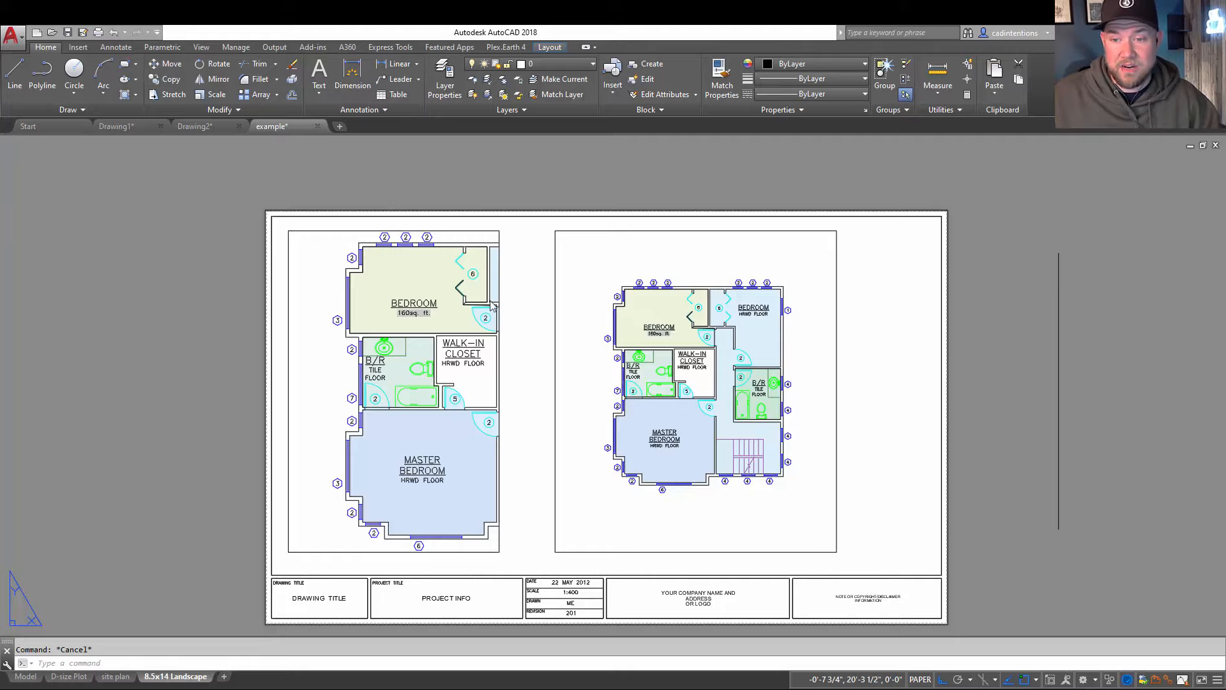
Step: View the floor plan in model space, and return to the 8.5x14 Landscape layout
middle_drag(640, 335, 585, 287)
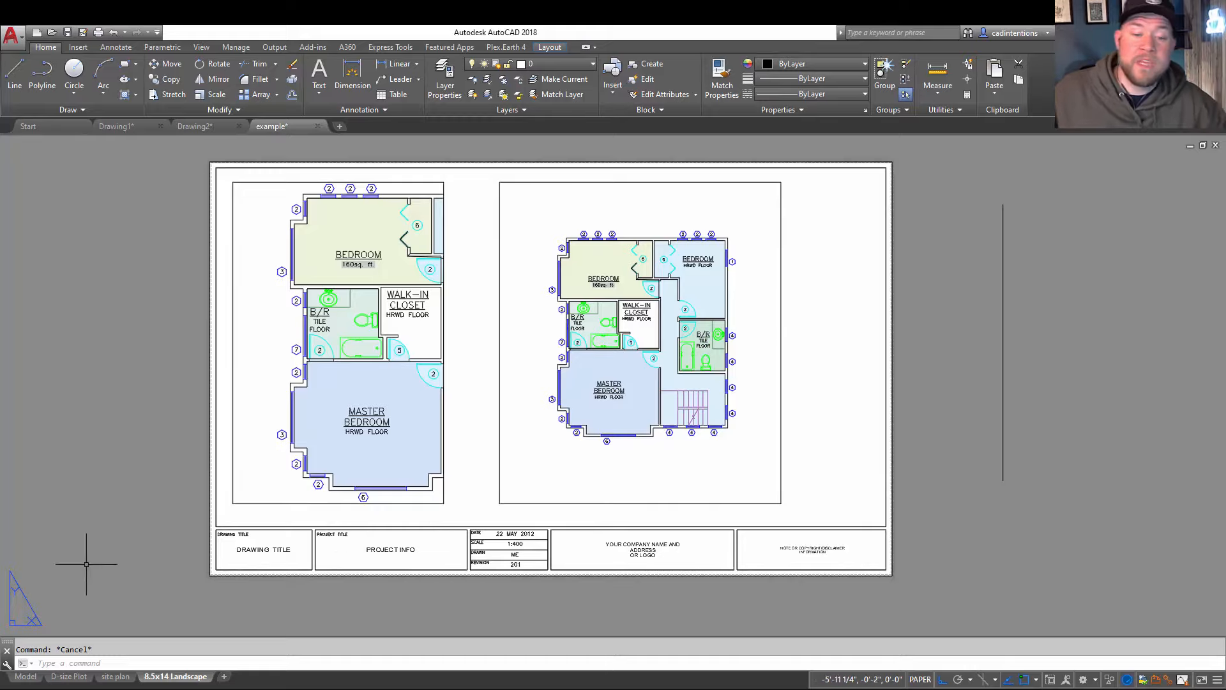
click(26, 676)
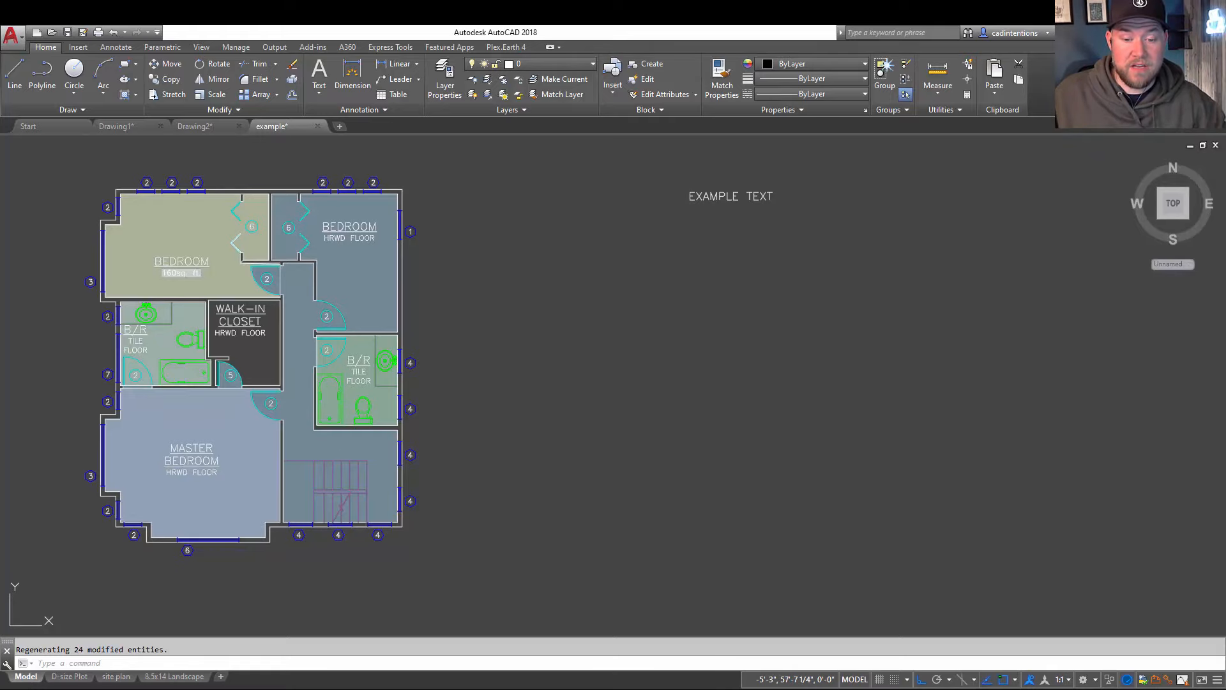
click(174, 676)
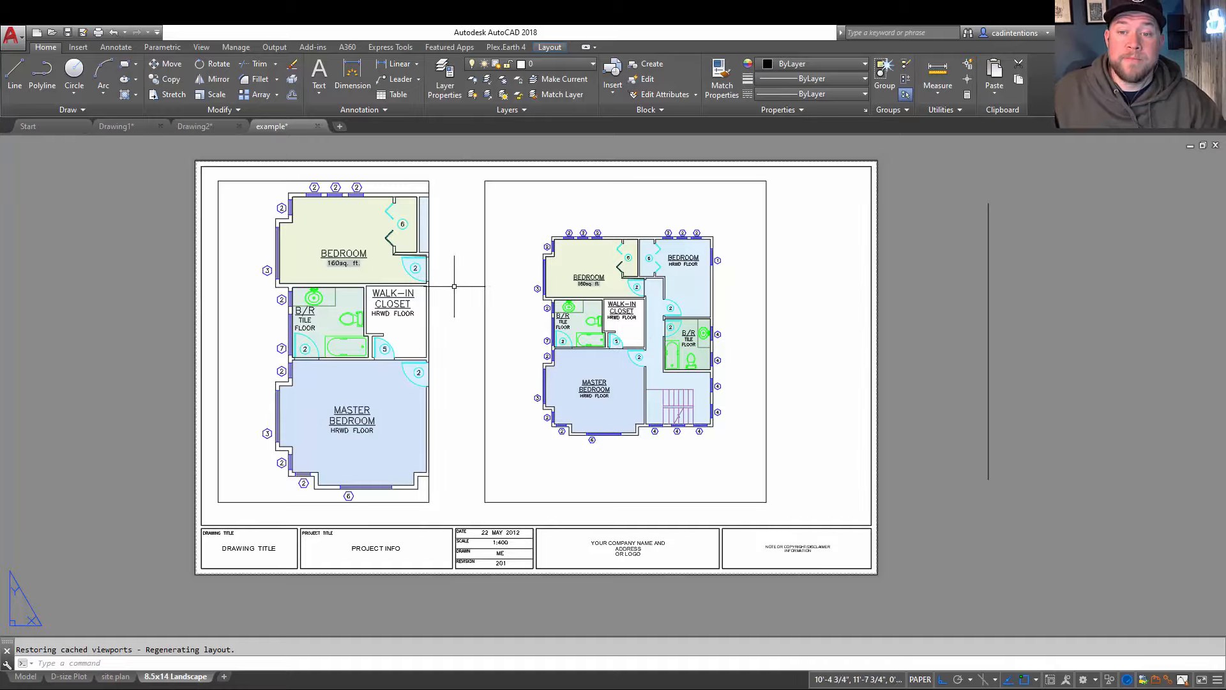
Step: Lower the top edge of the enlarged floor plan viewport by about 7'-8" so it frames only the master bedroom
click(430, 268)
click(429, 181)
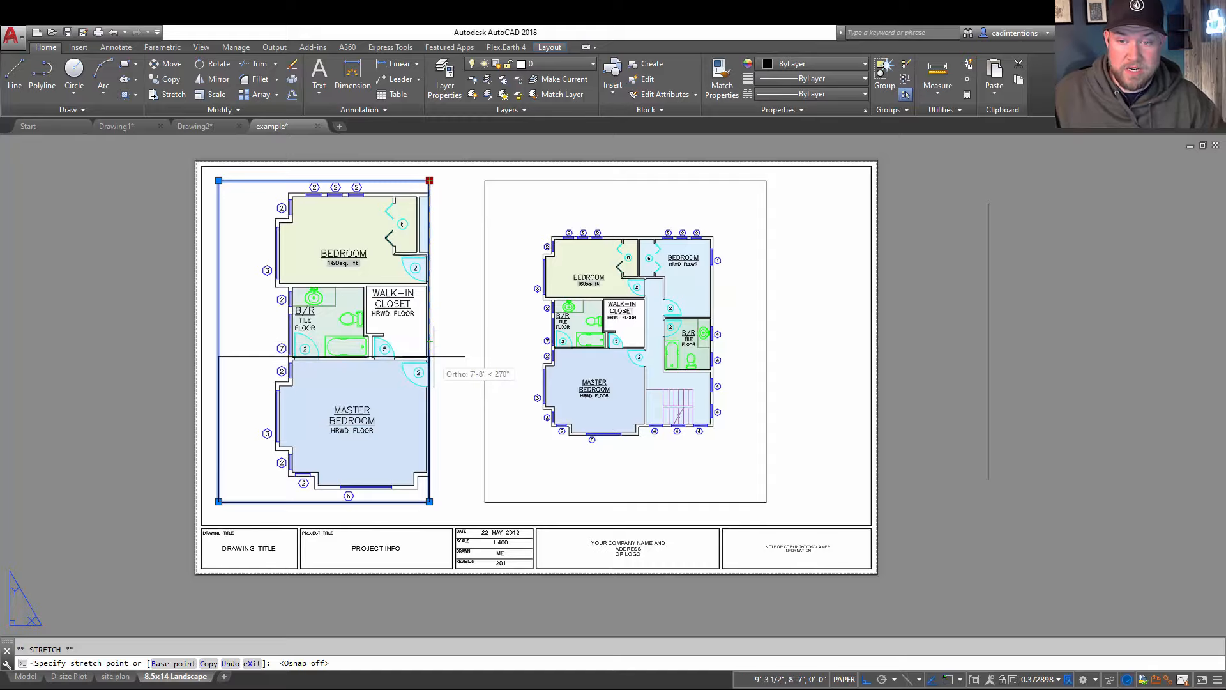
click(431, 356)
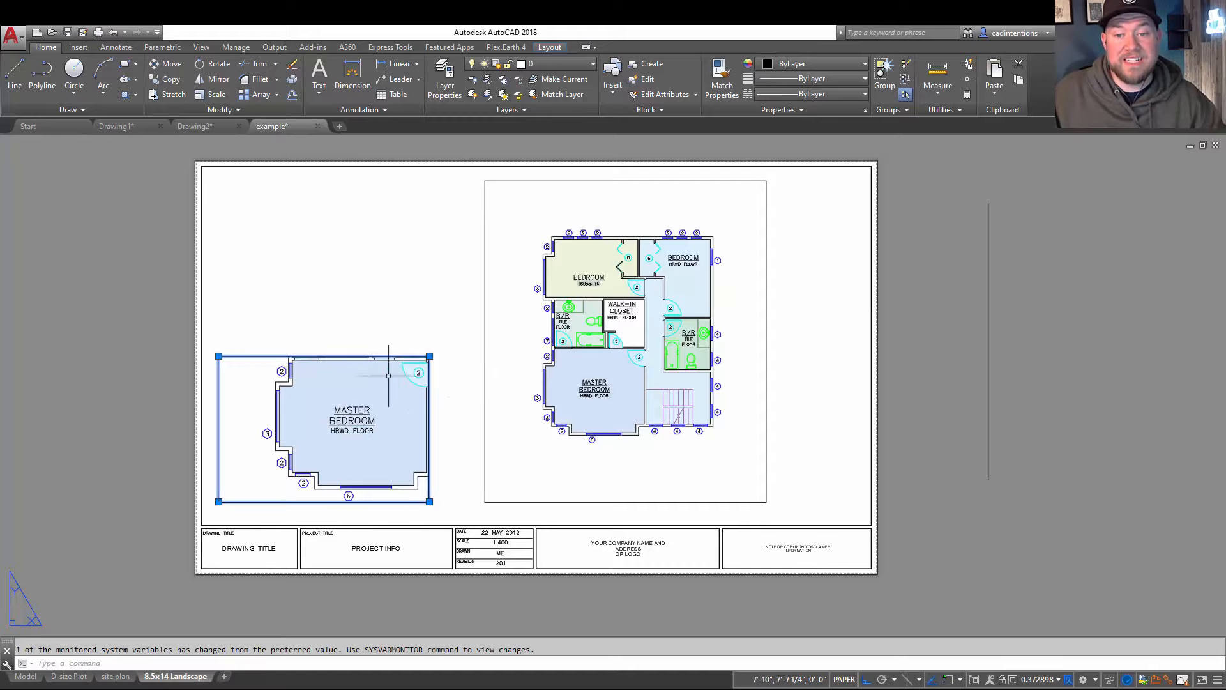
key(Escape)
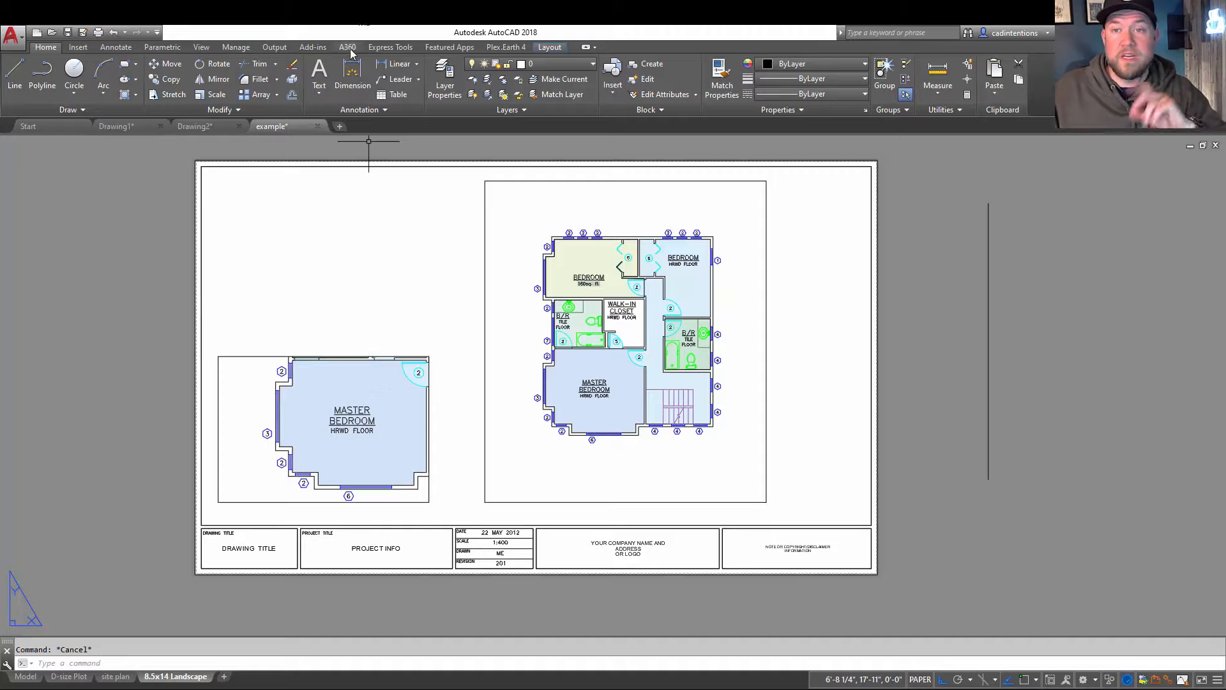
Step: Synchronize the full floor plan viewport with the master bedroom viewport as master, using the Express Tools viewport synchronization
click(392, 47)
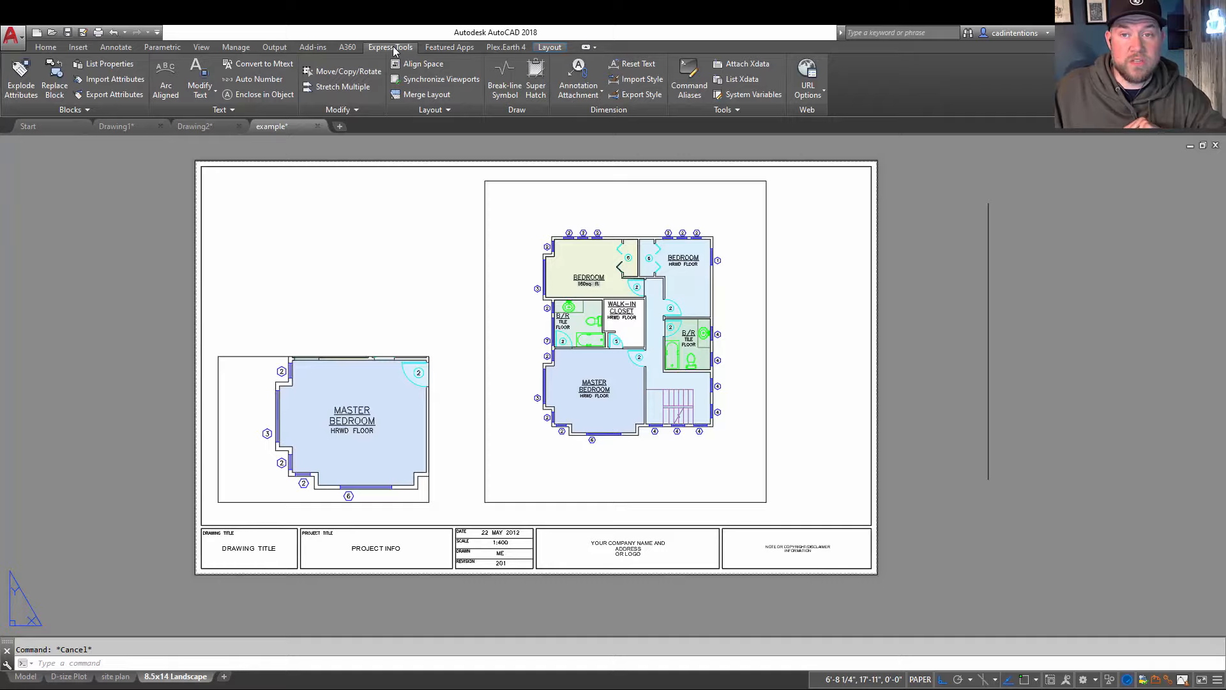
click(433, 81)
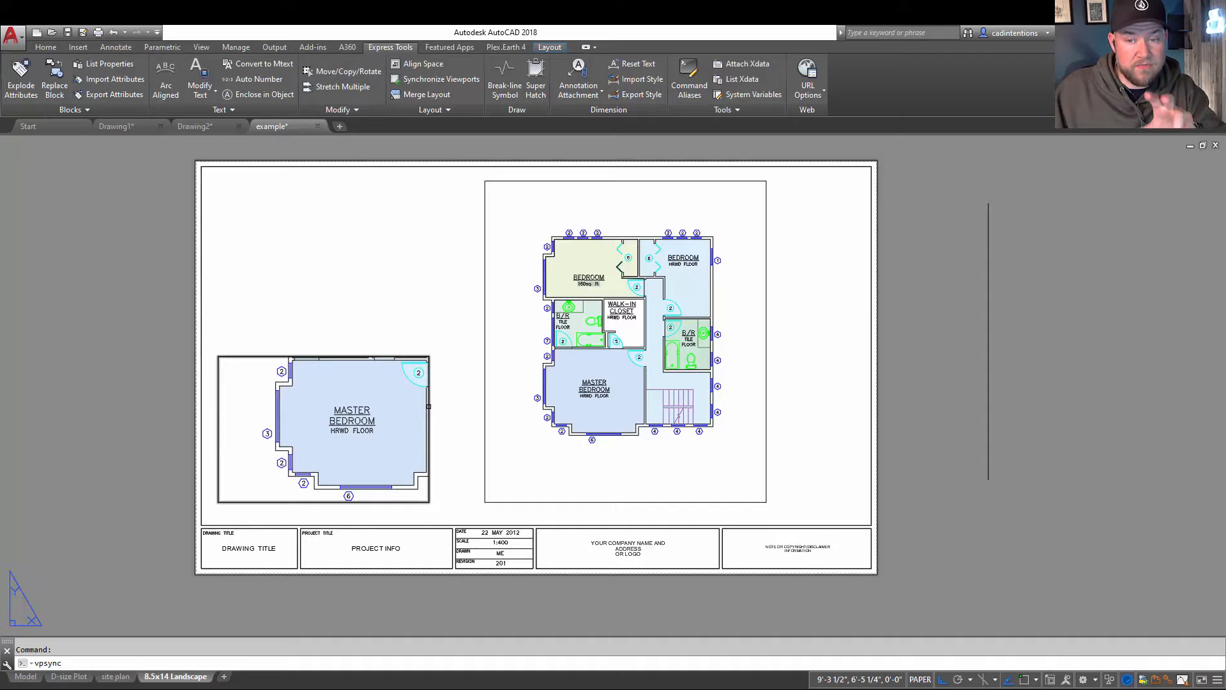
key(Return)
click(428, 406)
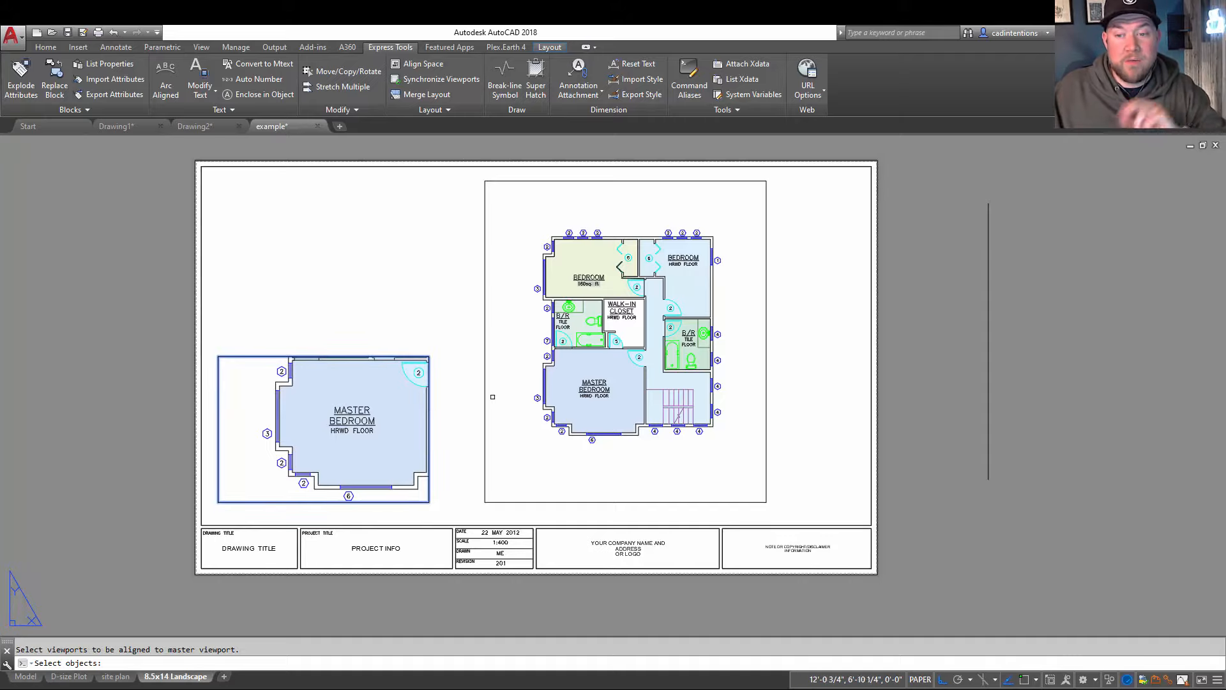
click(485, 400)
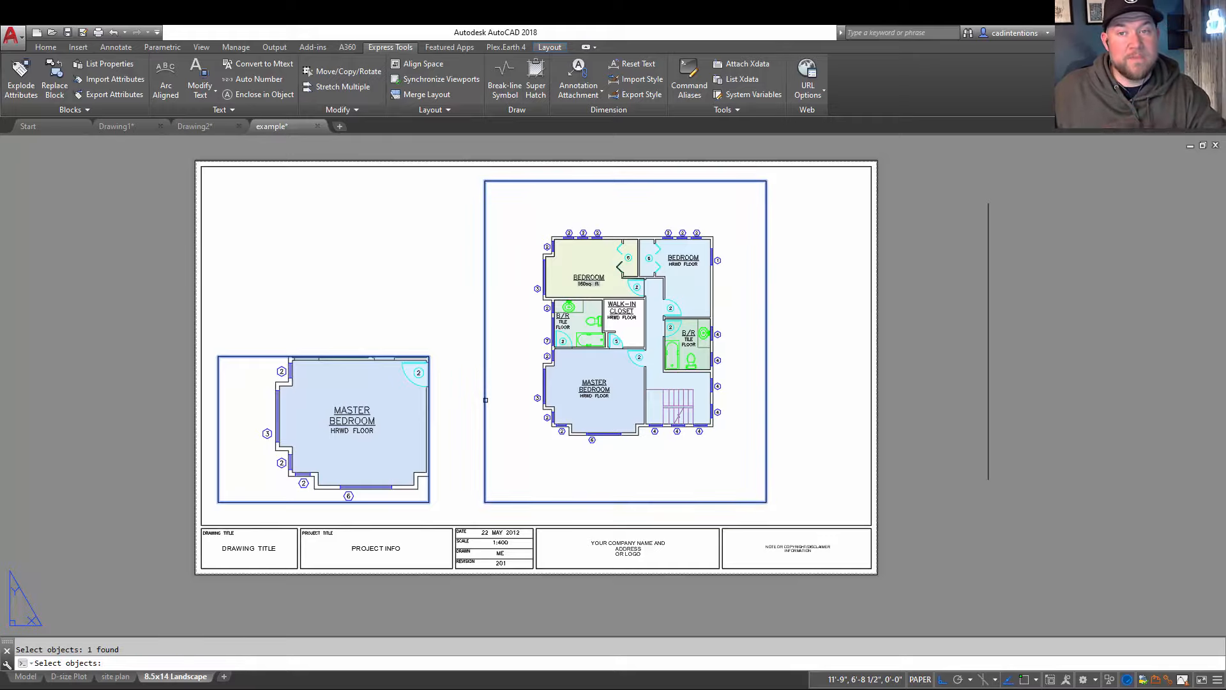
key(Return)
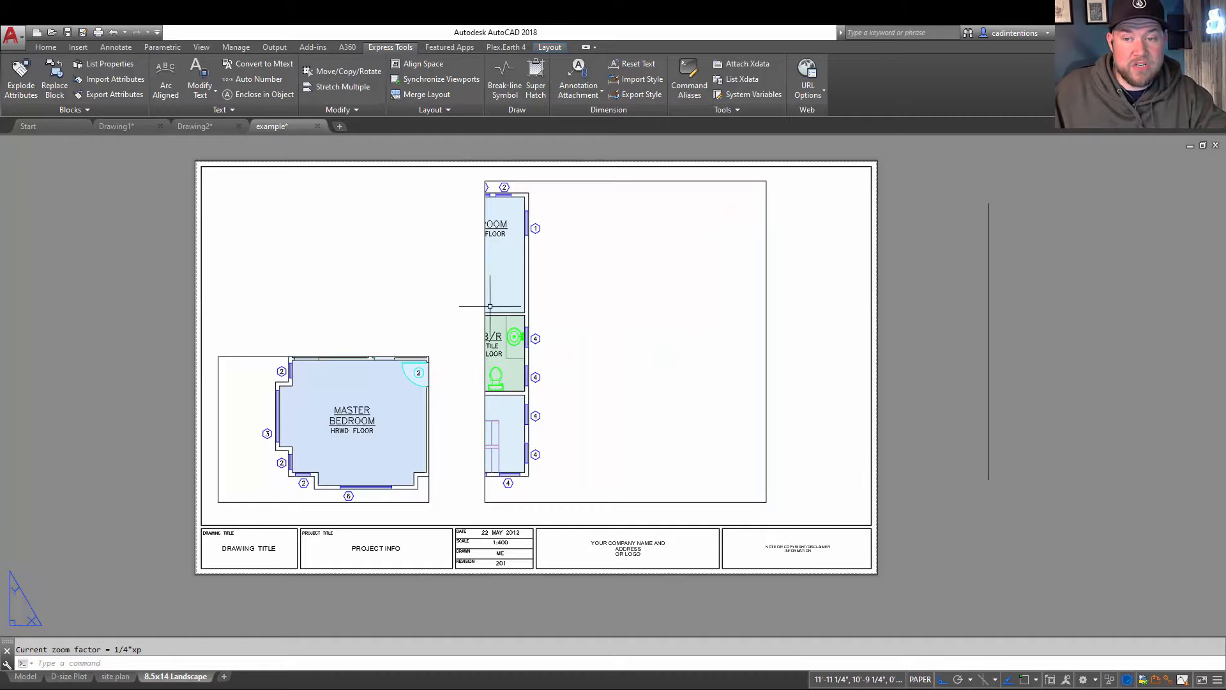
Step: Stretch the synchronized viewport's edges so it frames only the 160 sq. ft. bedroom above the master bedroom viewport
click(486, 267)
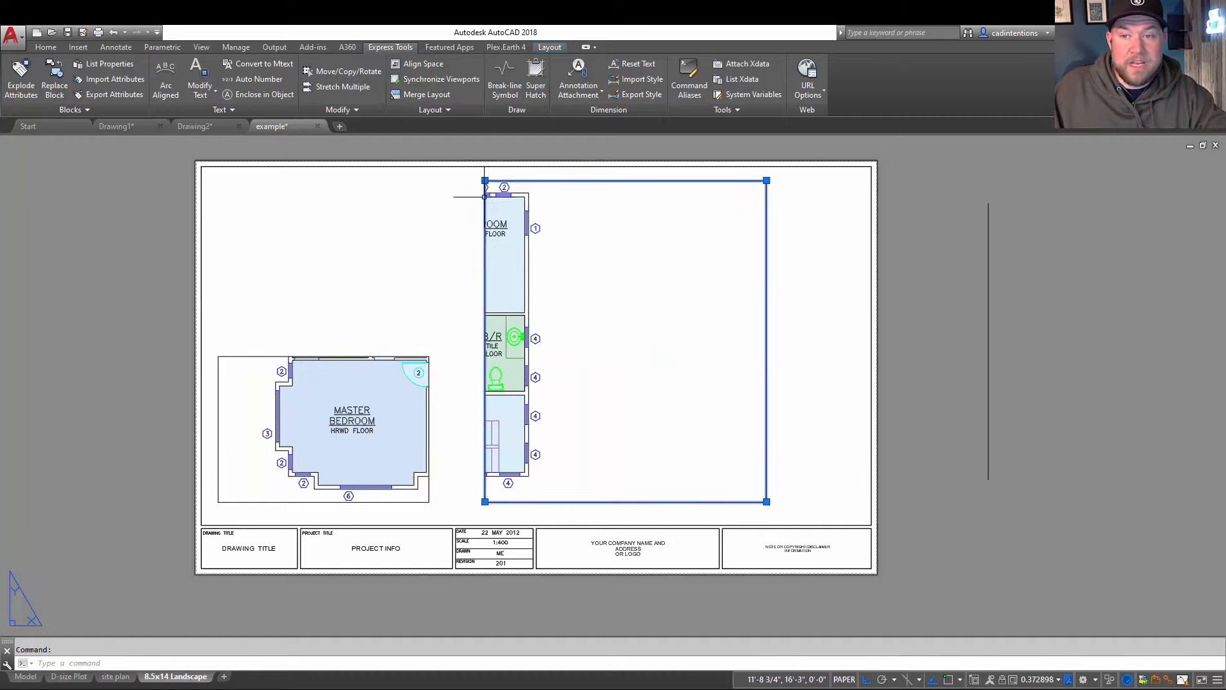
click(485, 502)
click(315, 502)
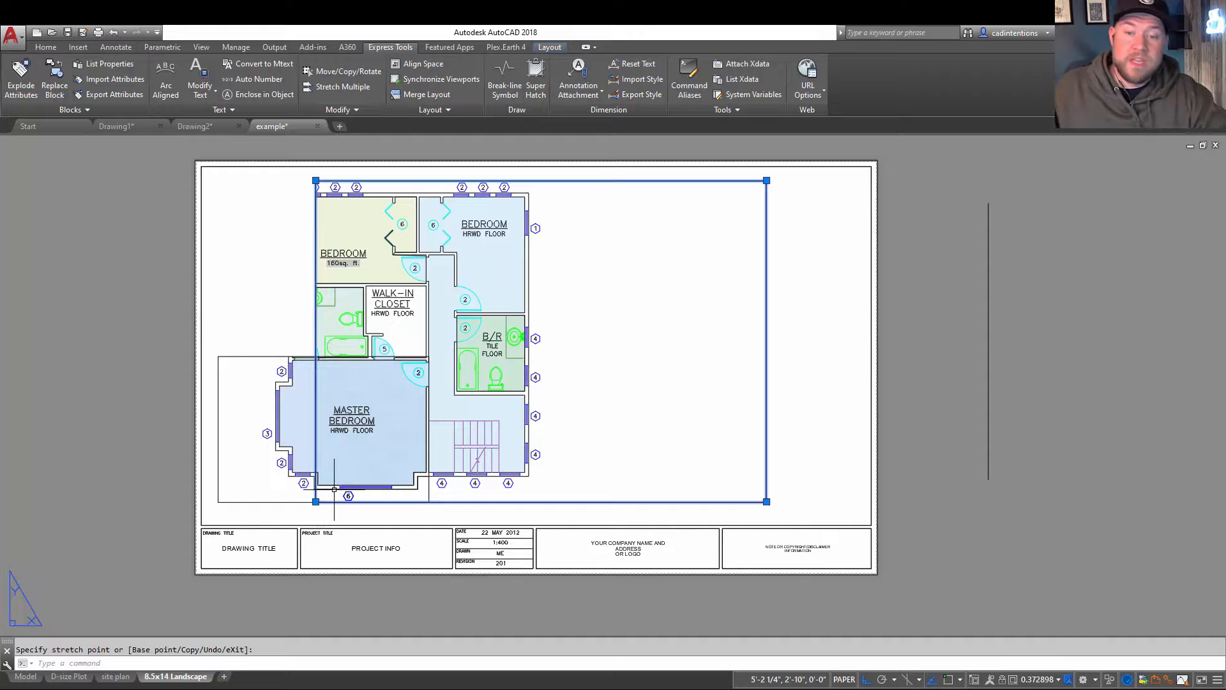
click(315, 501)
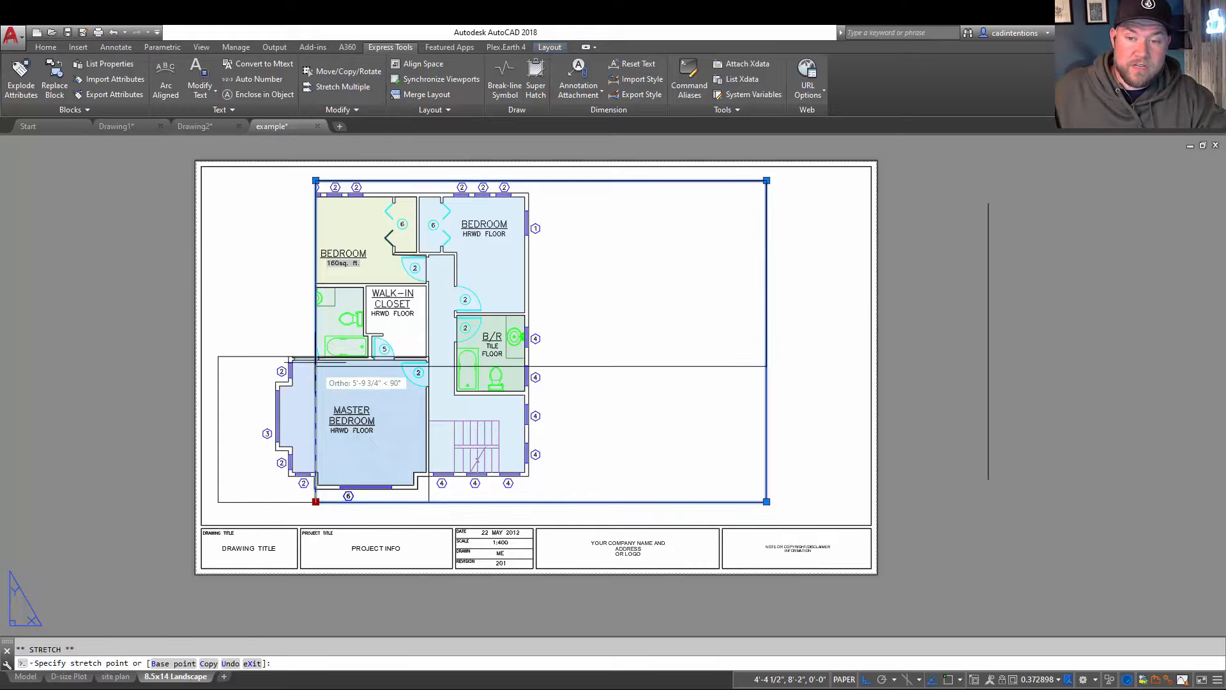
click(332, 290)
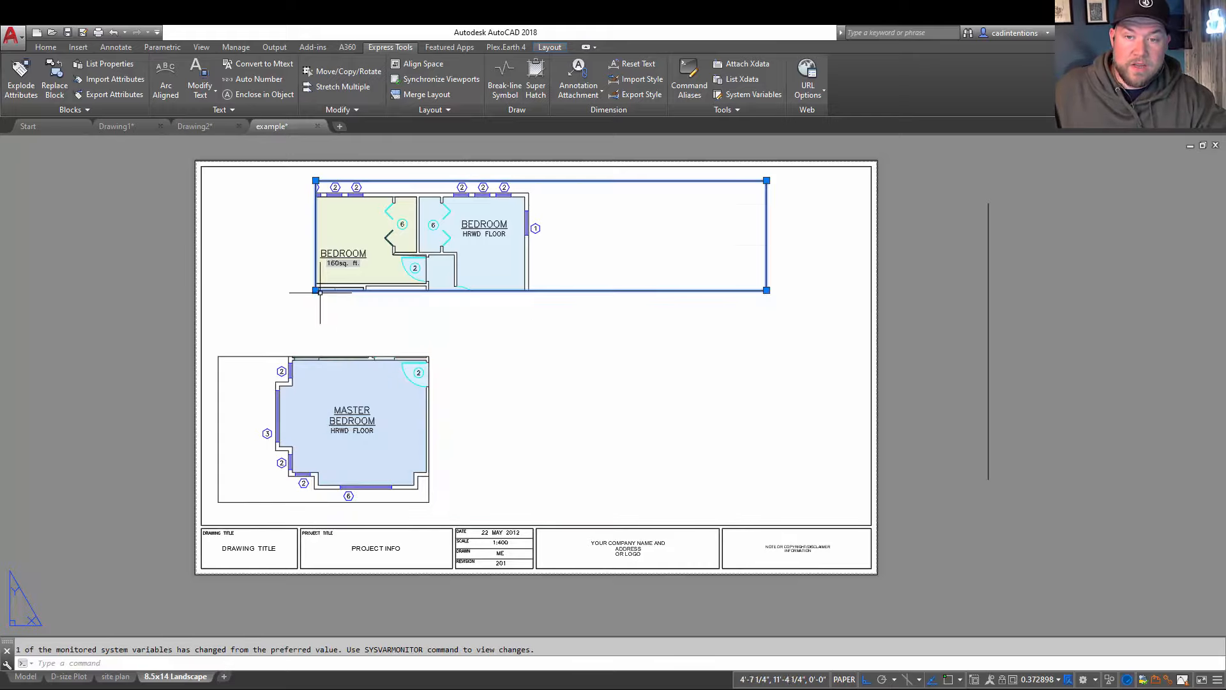
click(315, 290)
click(260, 290)
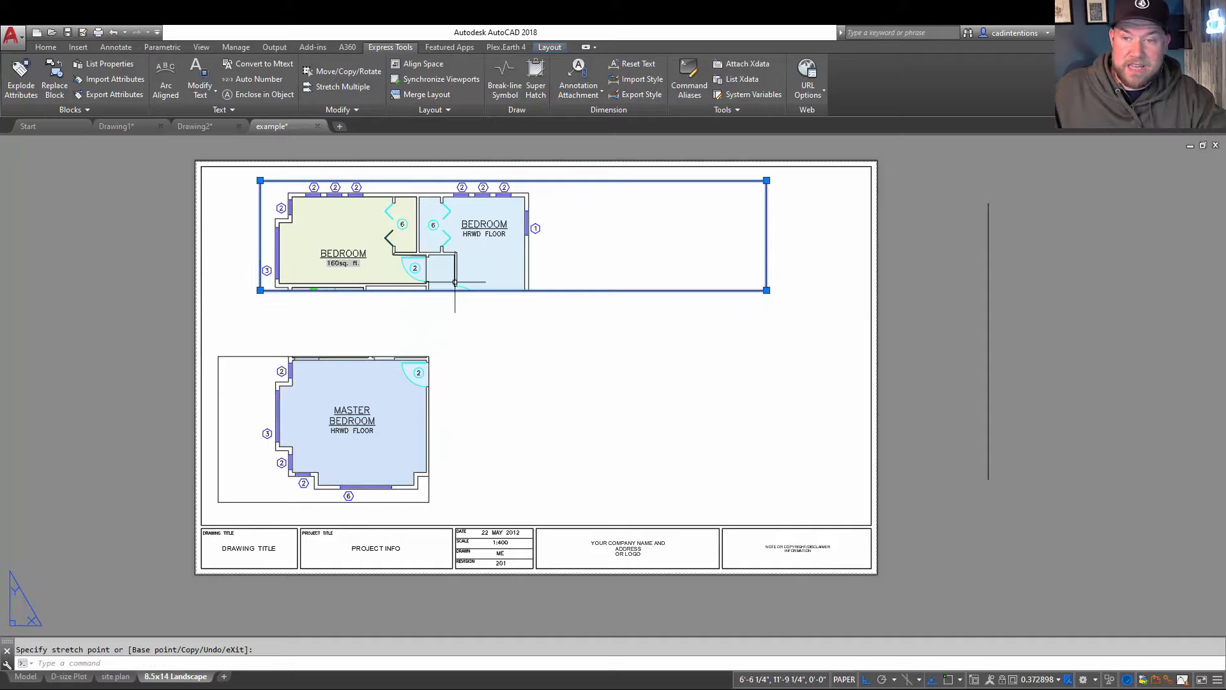
click(766, 290)
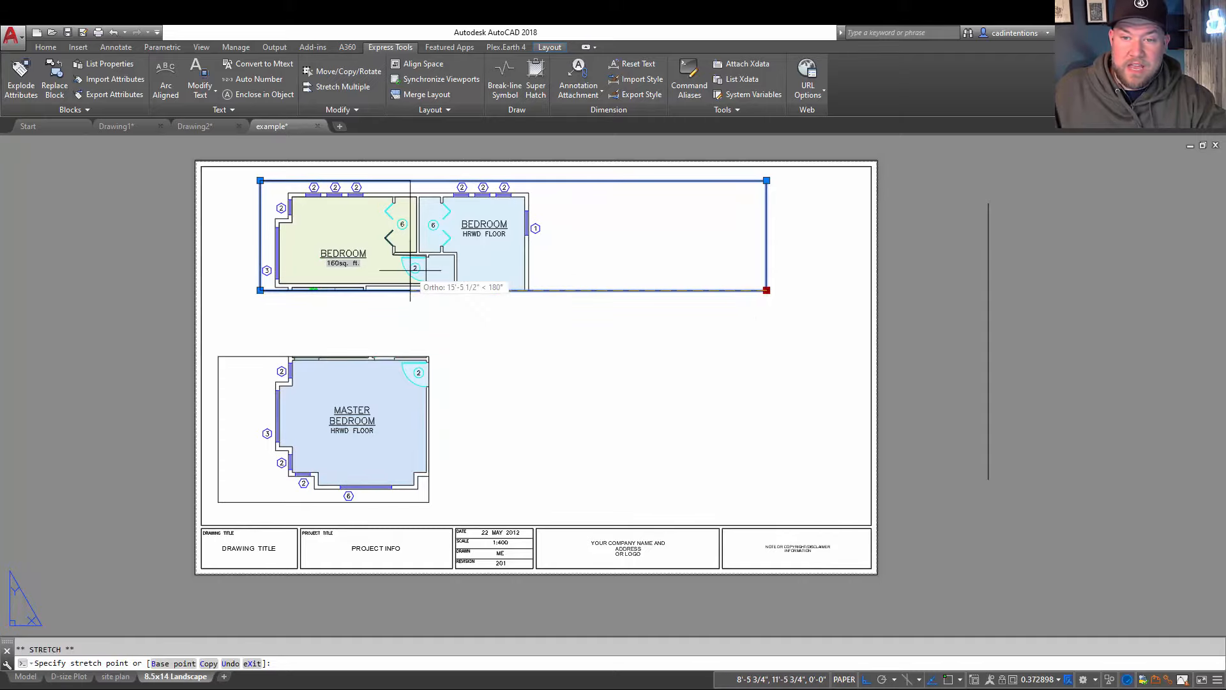
click(418, 290)
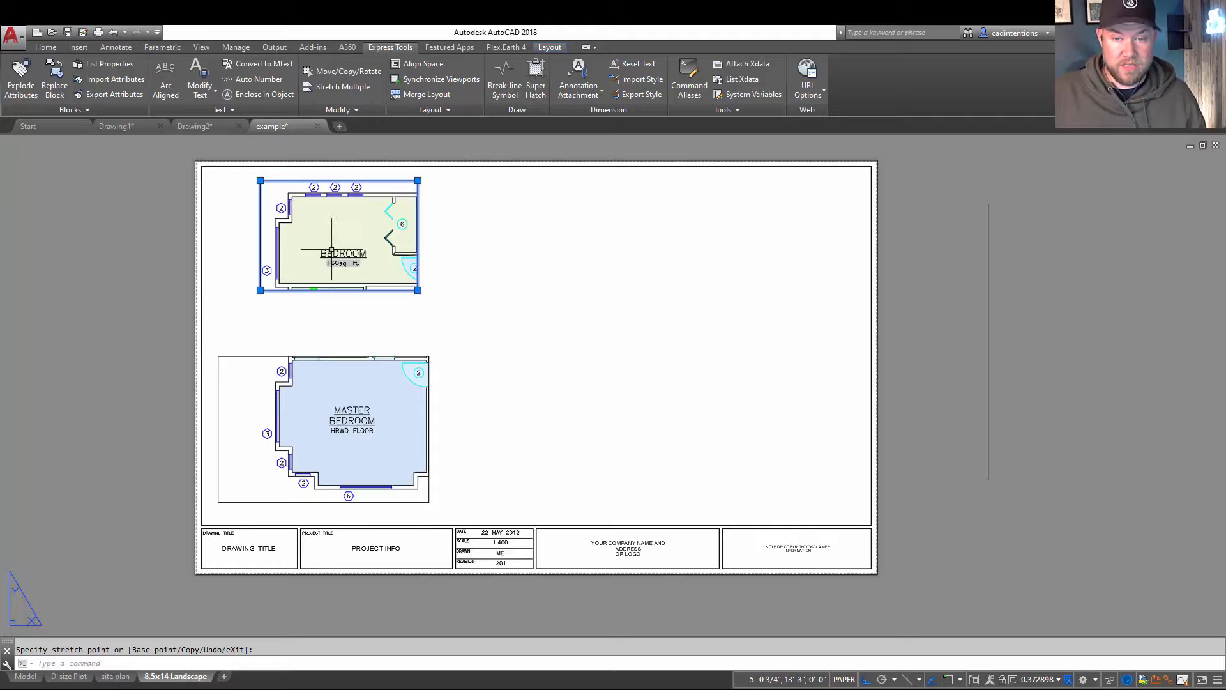
key(Escape)
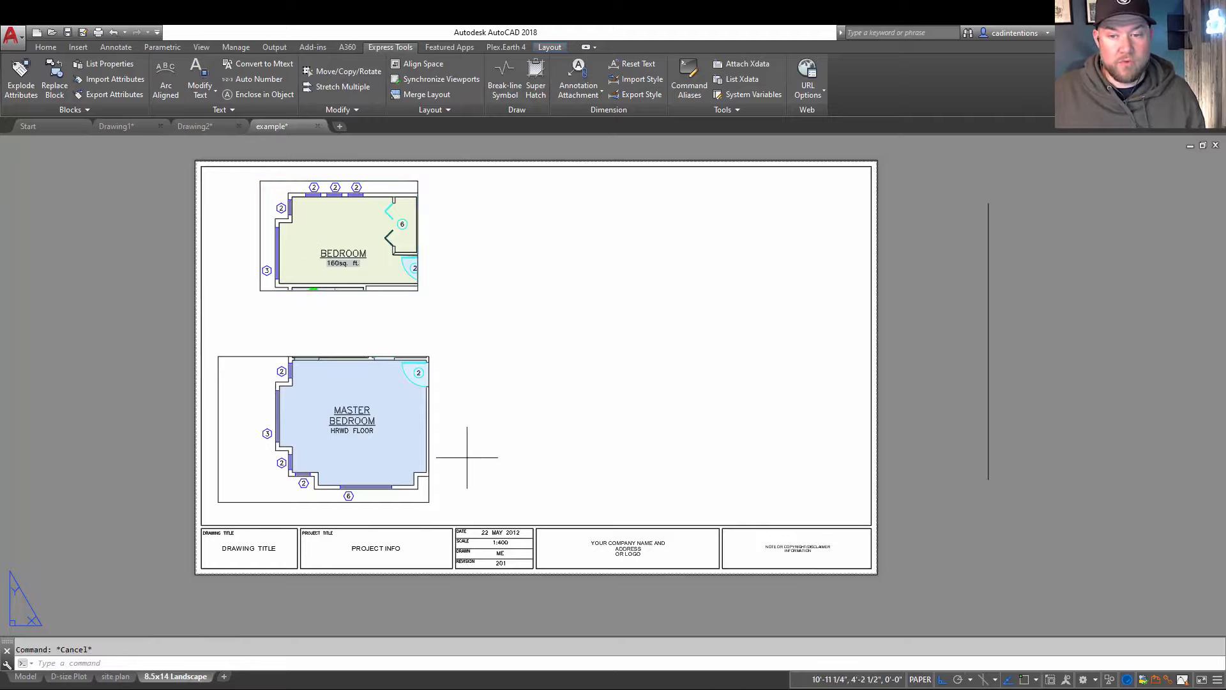
Step: Copy the master bedroom viewport horizontally to the empty area on its right
click(466, 457)
click(424, 438)
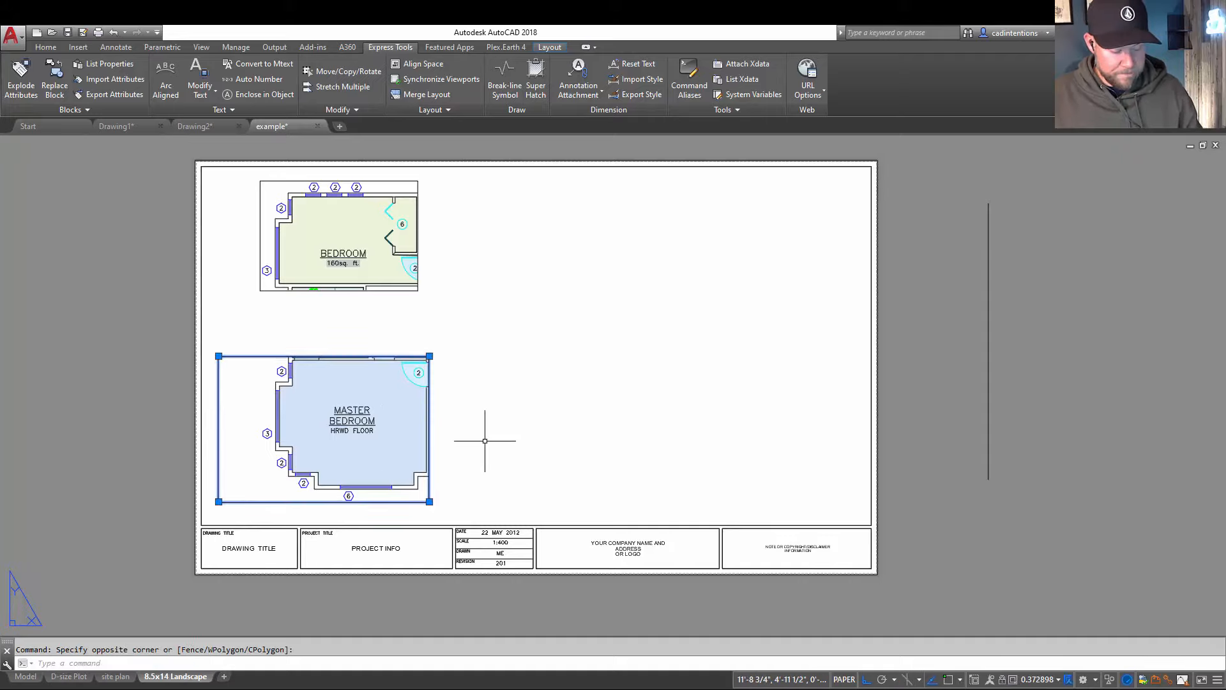
text(co)
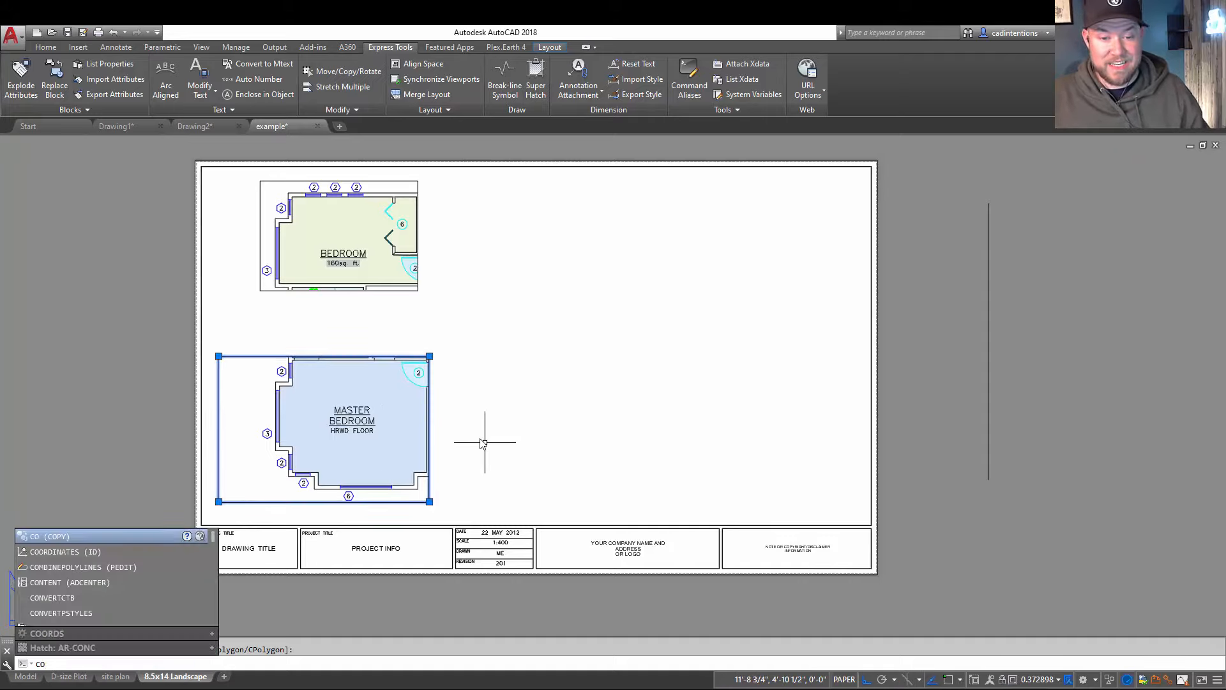
key(Return)
click(481, 404)
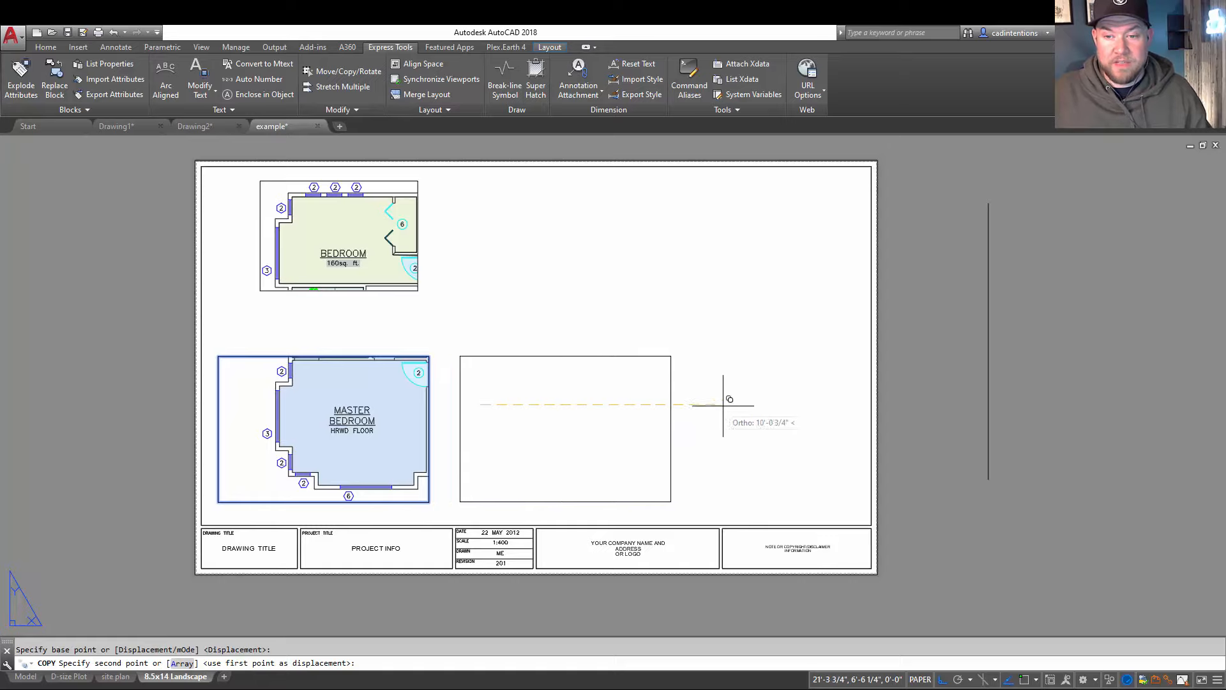
click(763, 406)
key(Escape)
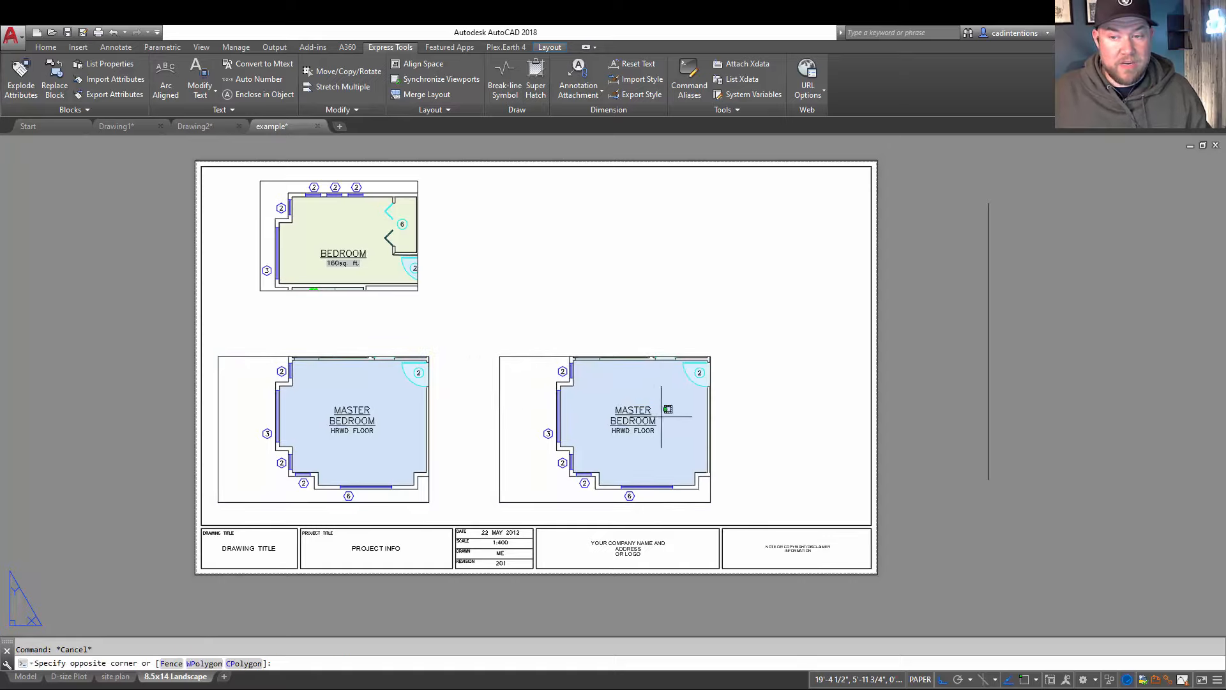
Step: Pan the view inside the copied viewport to the plan's upper-right bedroom, and return to paper space
double_click(656, 413)
middle_drag(677, 415, 512, 476)
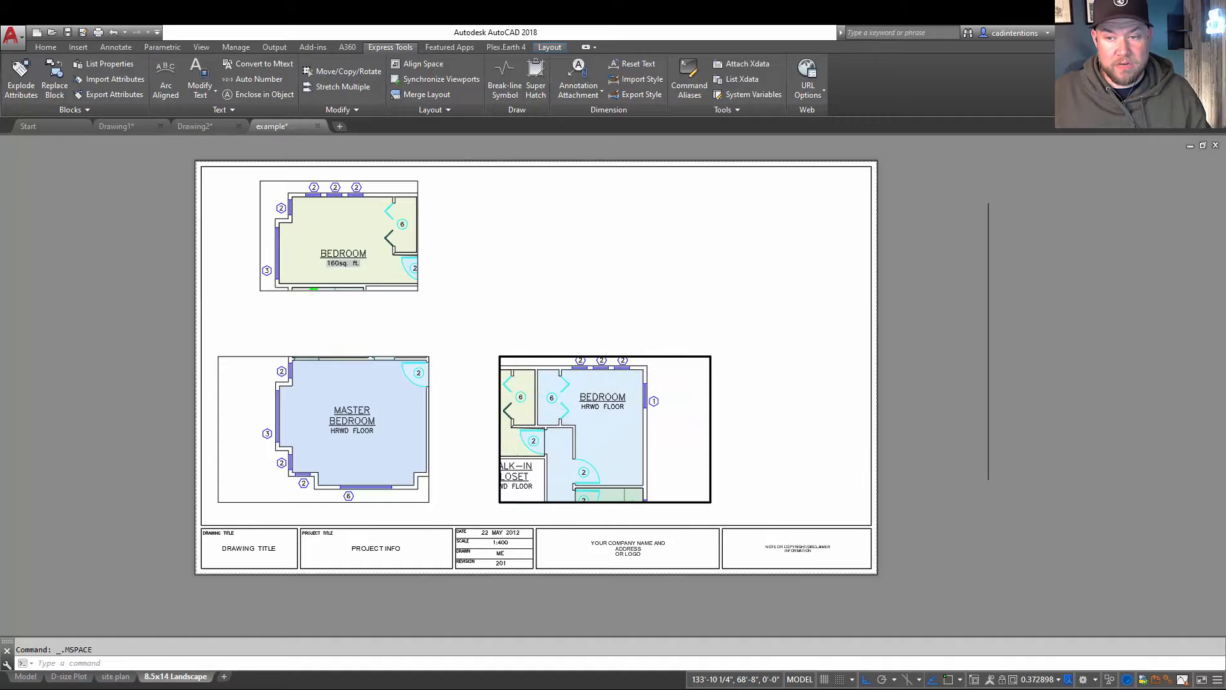
double_click(520, 311)
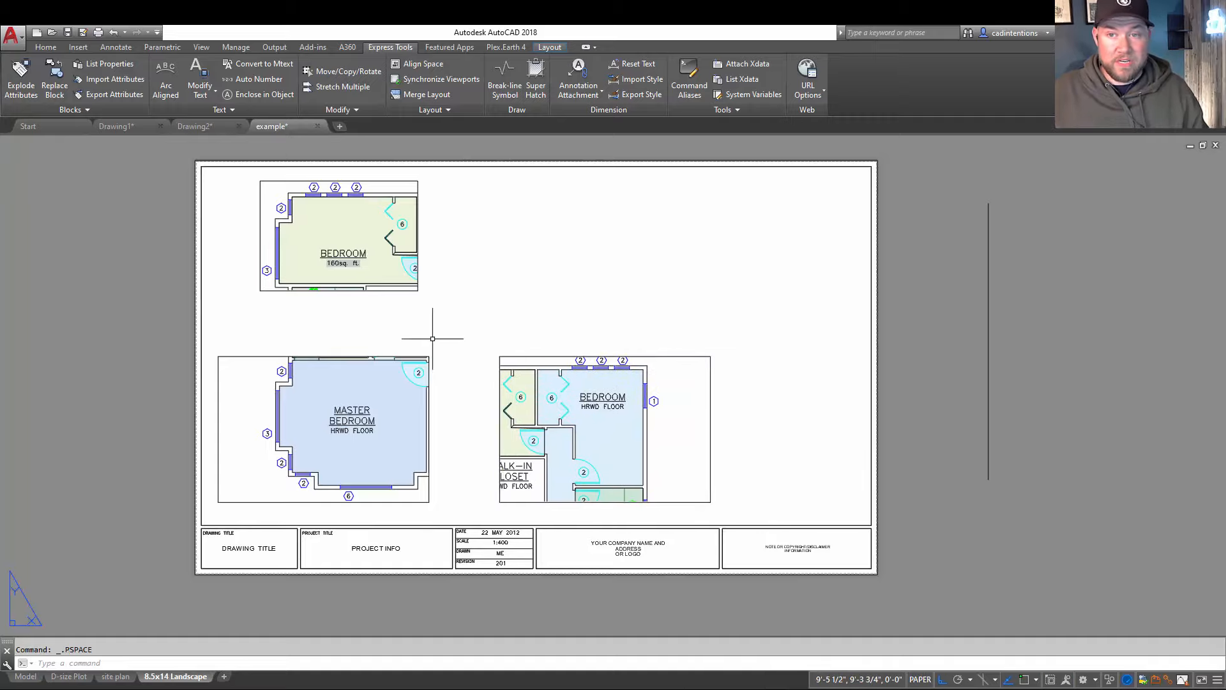
Step: Synchronize the copied viewport with the master bedroom viewport as master, using VPSYNC
text(vpsync)
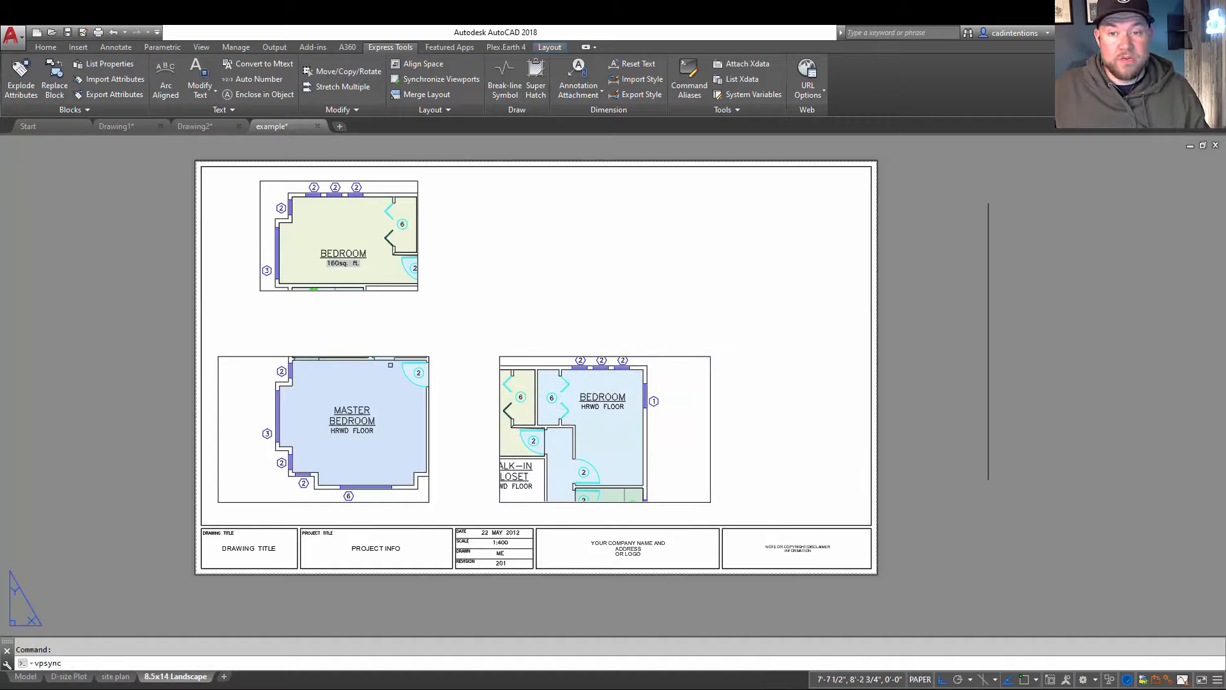
key(Return)
click(429, 365)
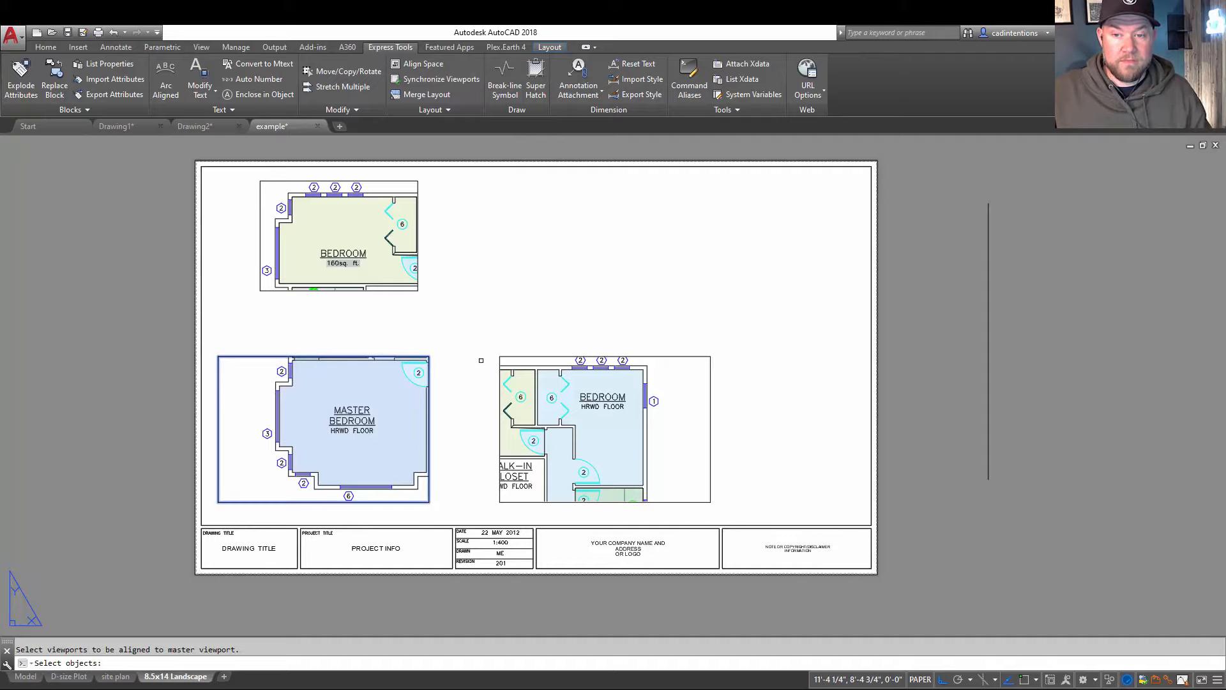
click(499, 363)
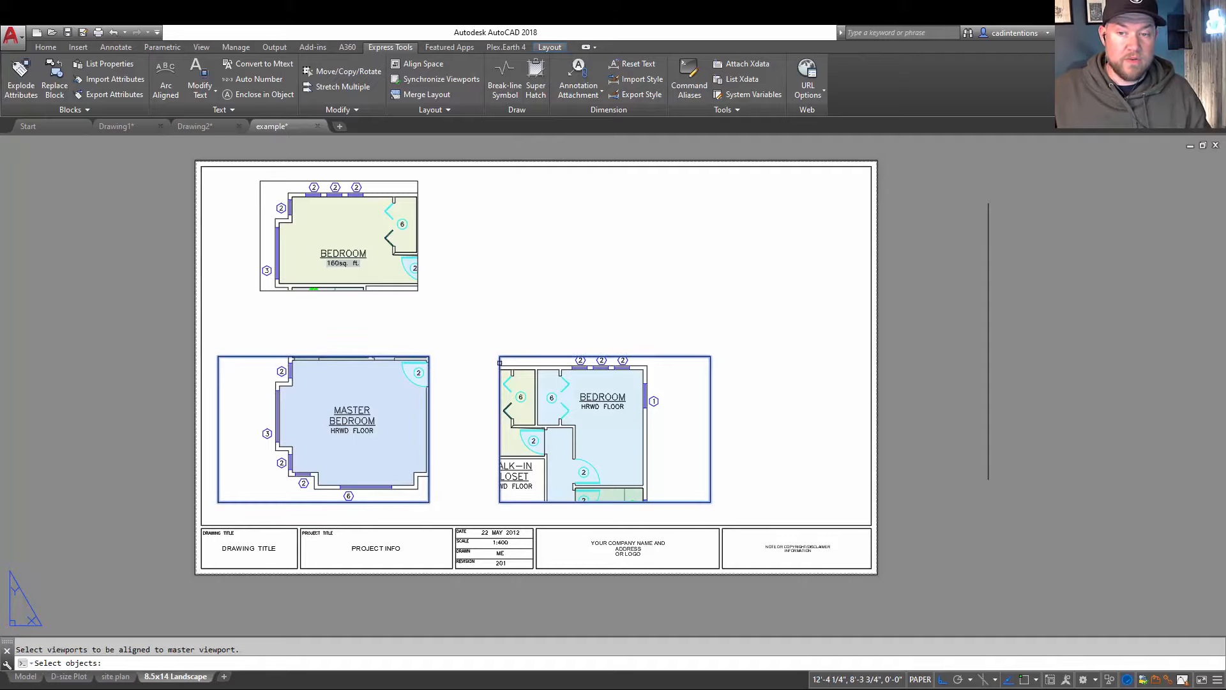
key(Return)
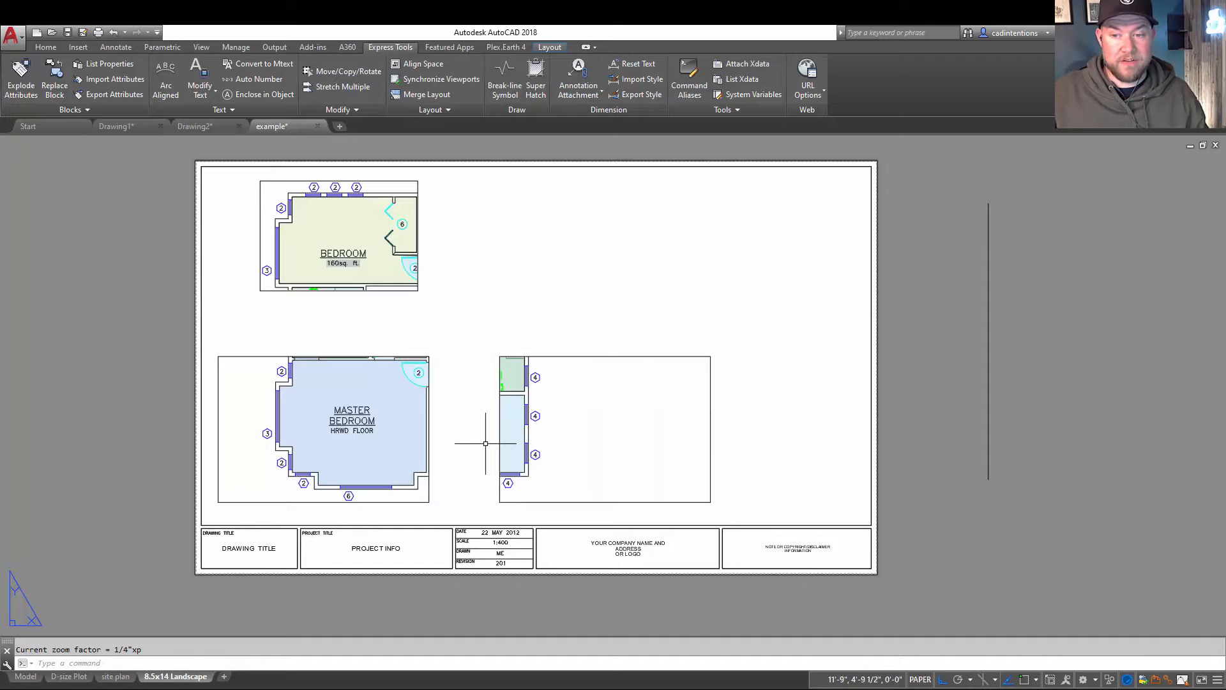
Step: Stretch the copied viewport's left edge close to the master bedroom viewport to include the stairs
click(499, 443)
click(499, 501)
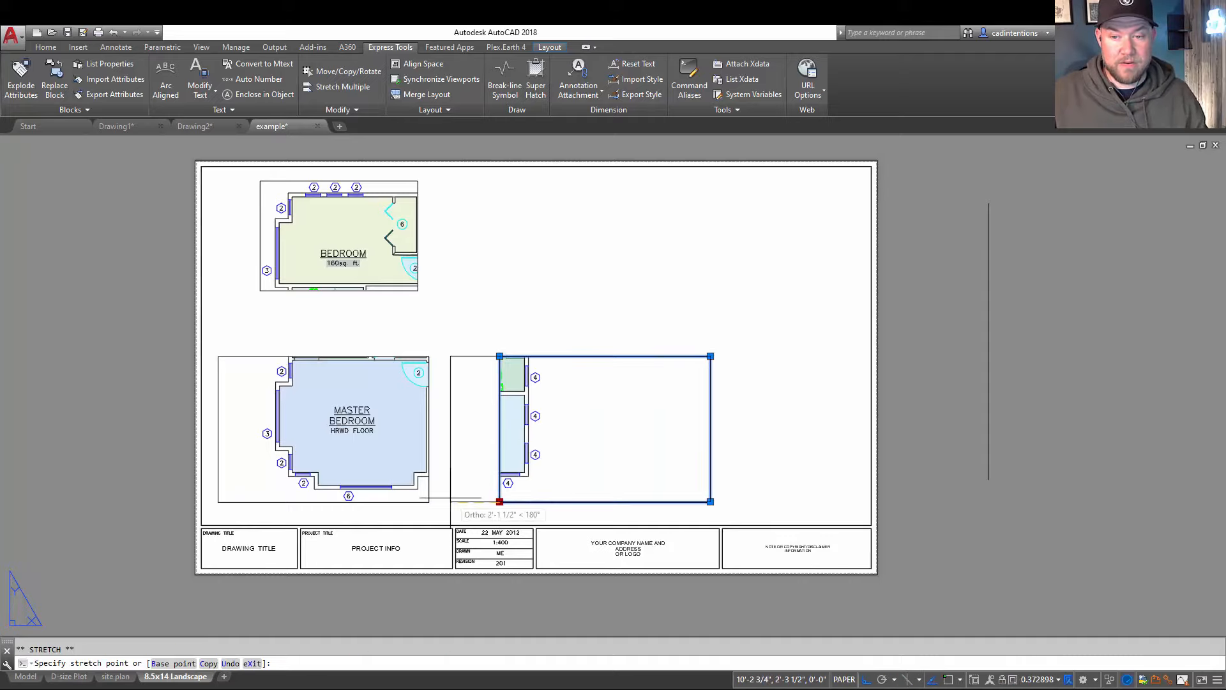
click(447, 501)
double_click(604, 365)
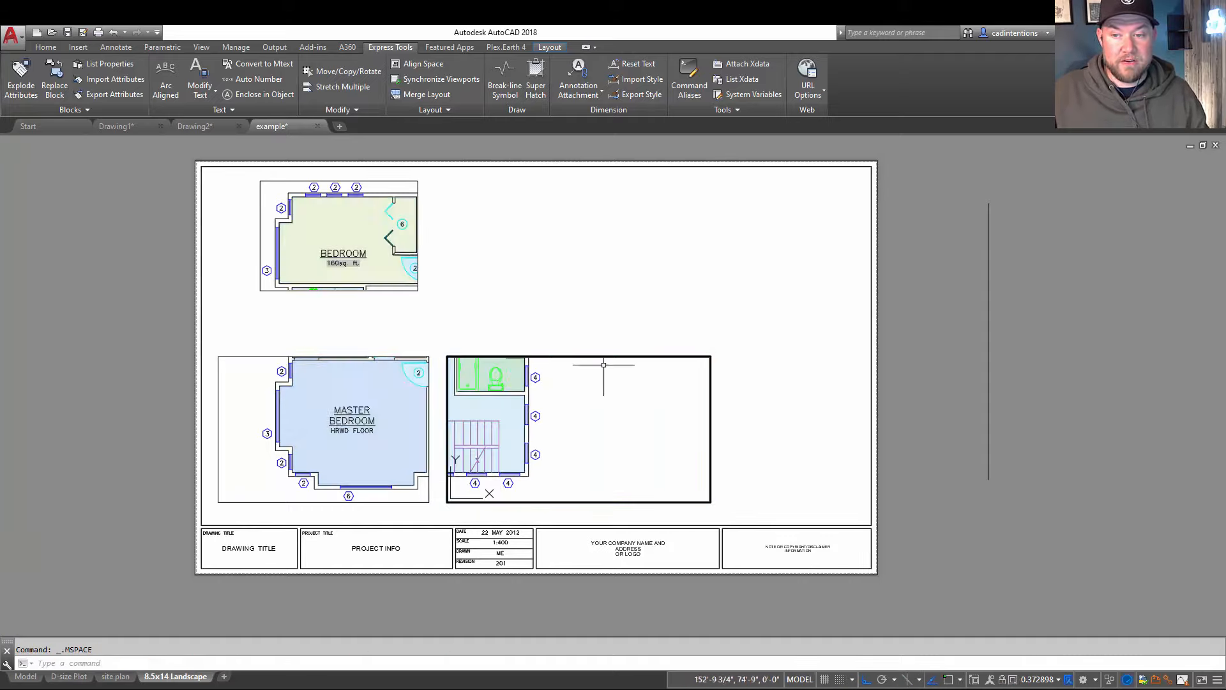
double_click(730, 409)
Step: Stretch the copied viewport's right edge in to just past the stairs' windows and its top edge up level with the bedroom viewport's top
click(731, 413)
click(678, 397)
click(711, 357)
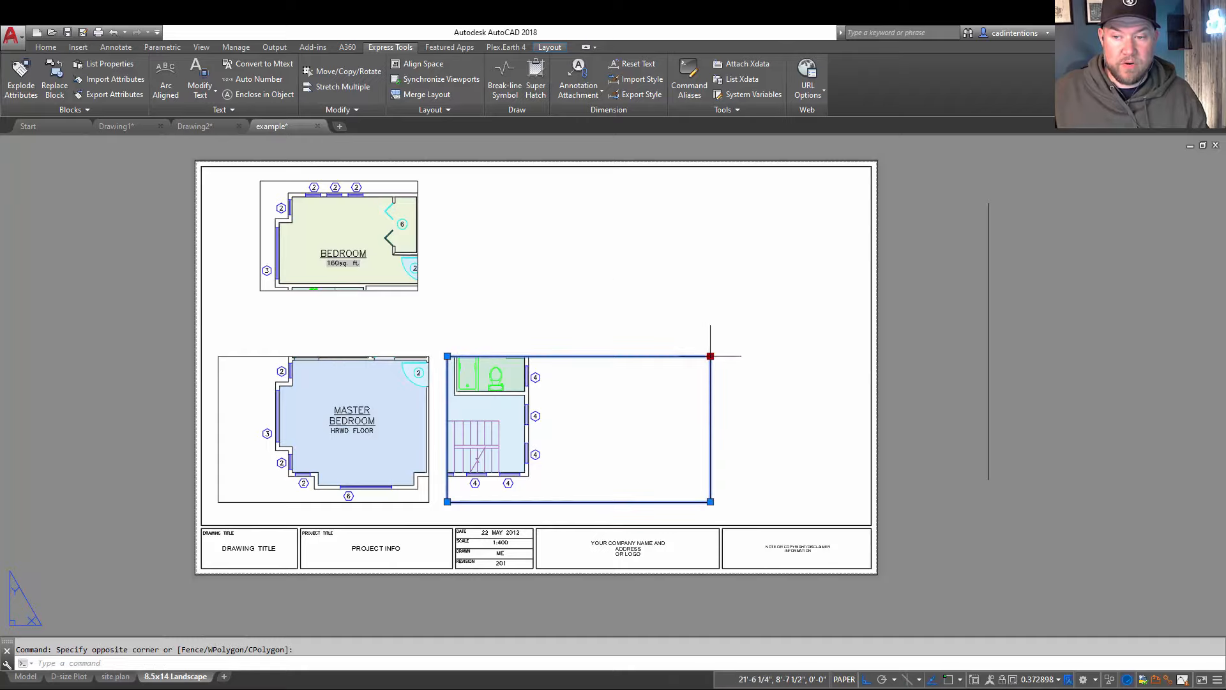
click(561, 247)
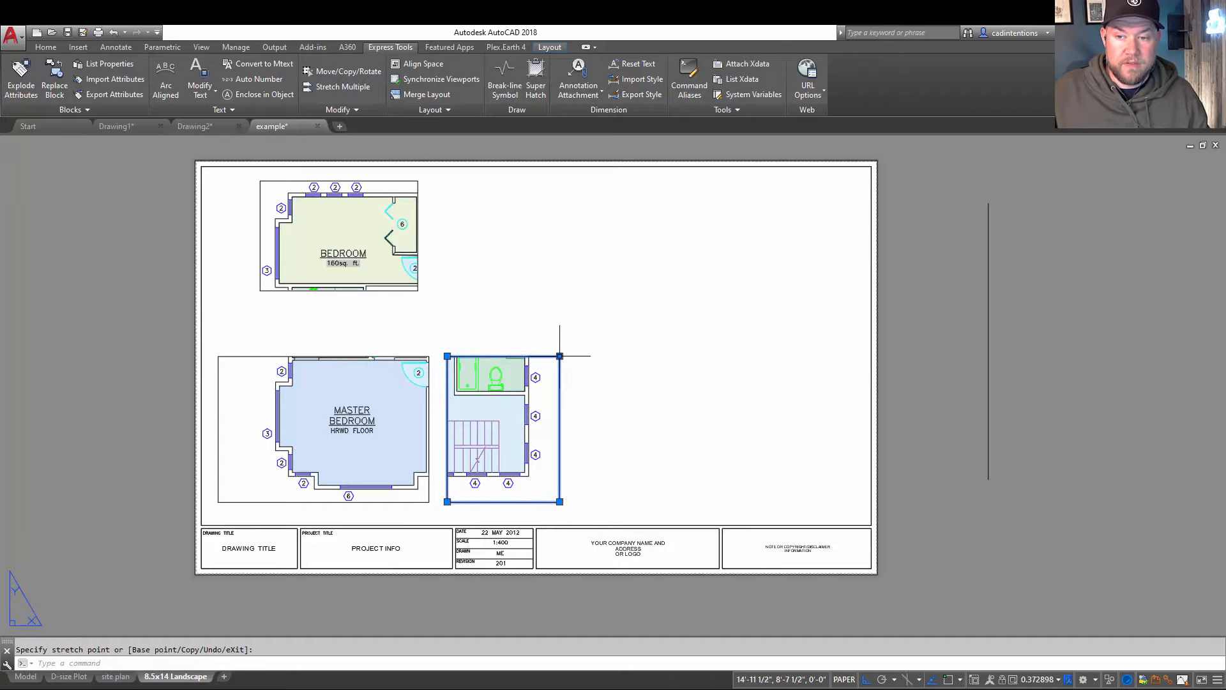
click(560, 355)
click(542, 182)
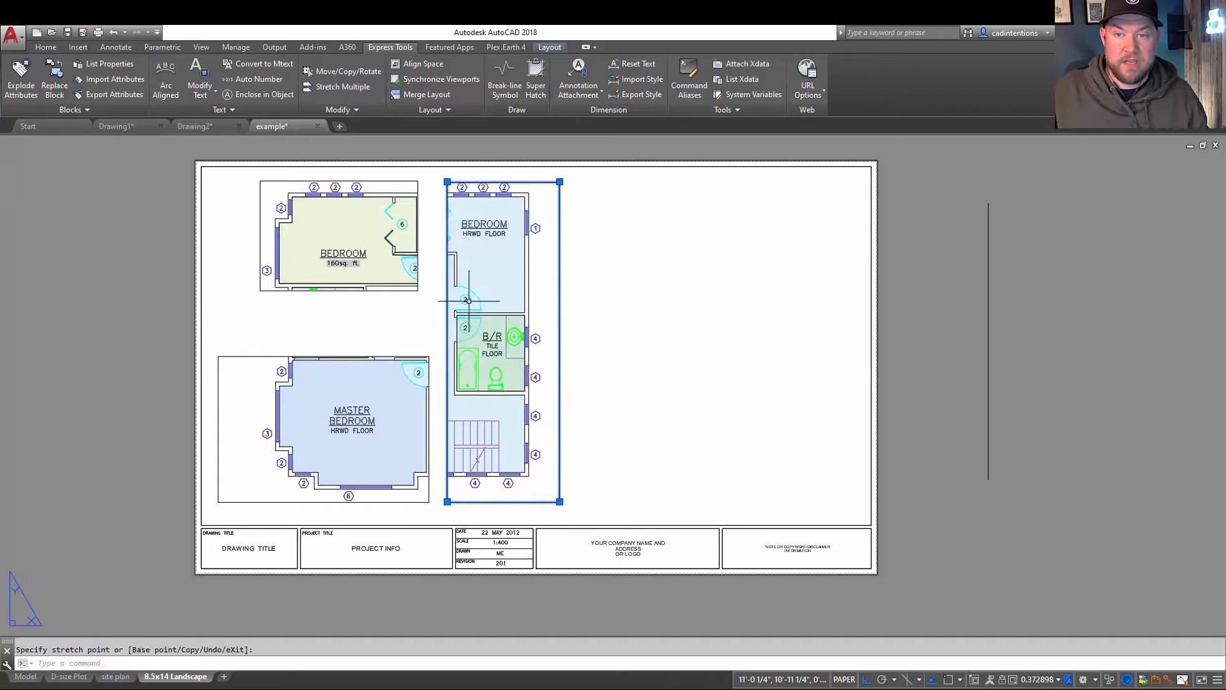
Step: Stretch the tall viewport's left edge slightly farther left, almost to the master bedroom viewport
click(448, 501)
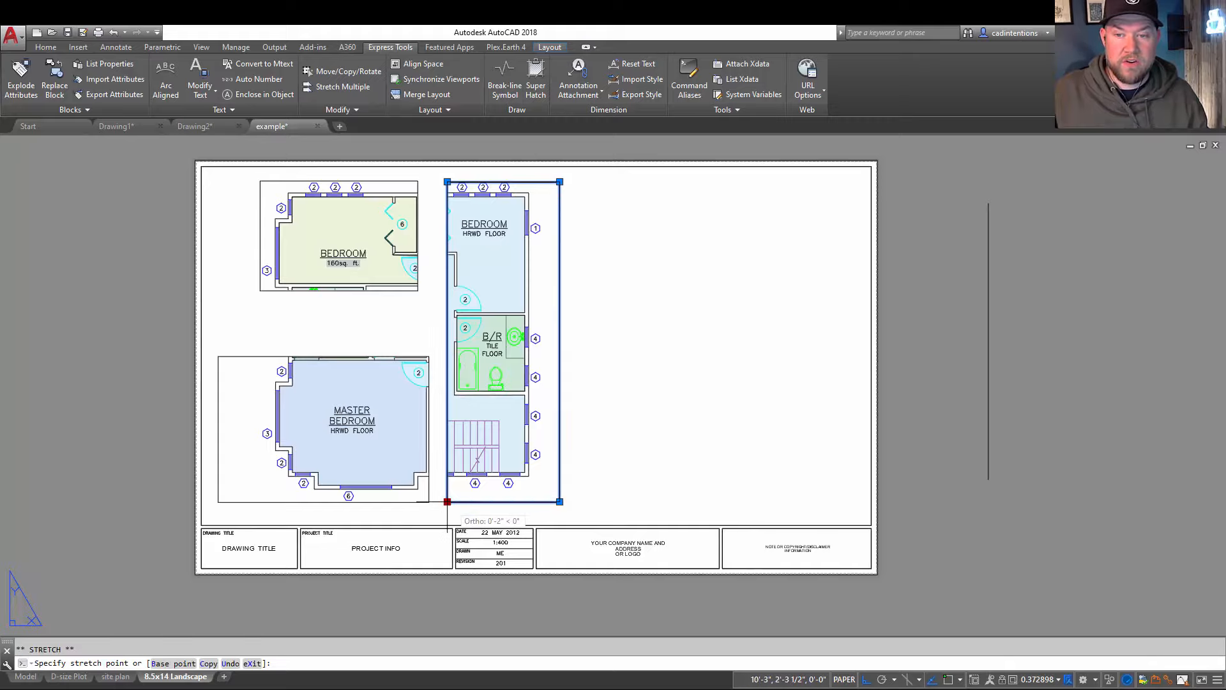
click(437, 502)
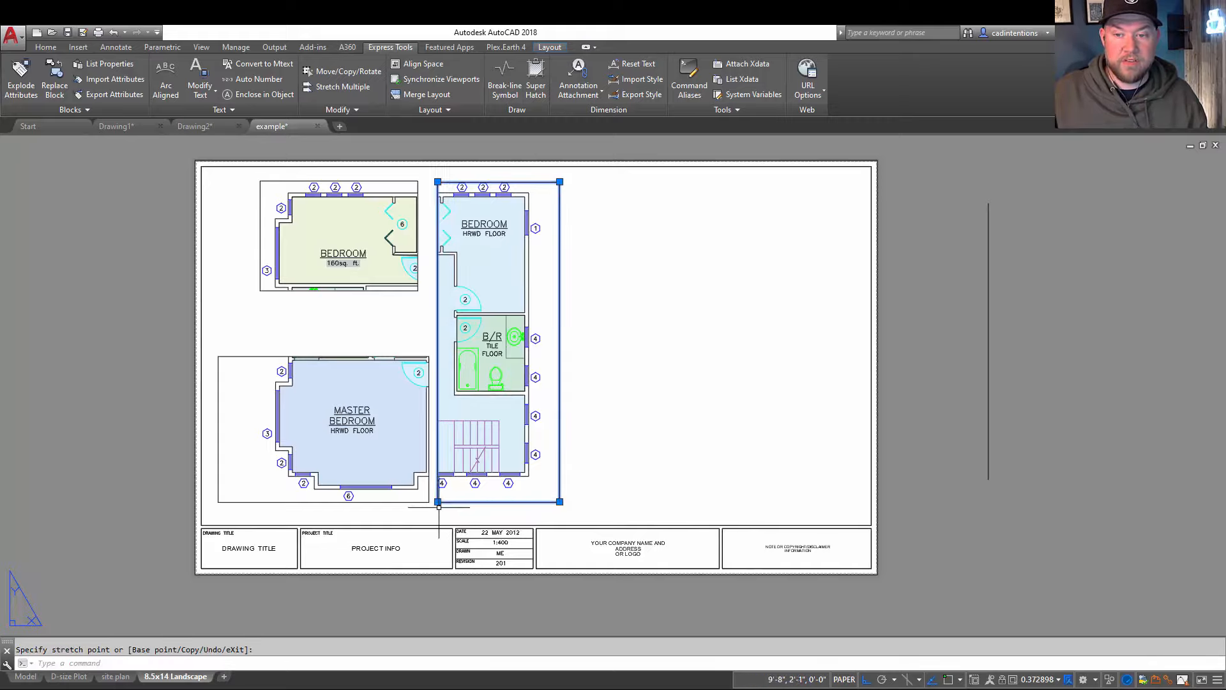
key(Escape)
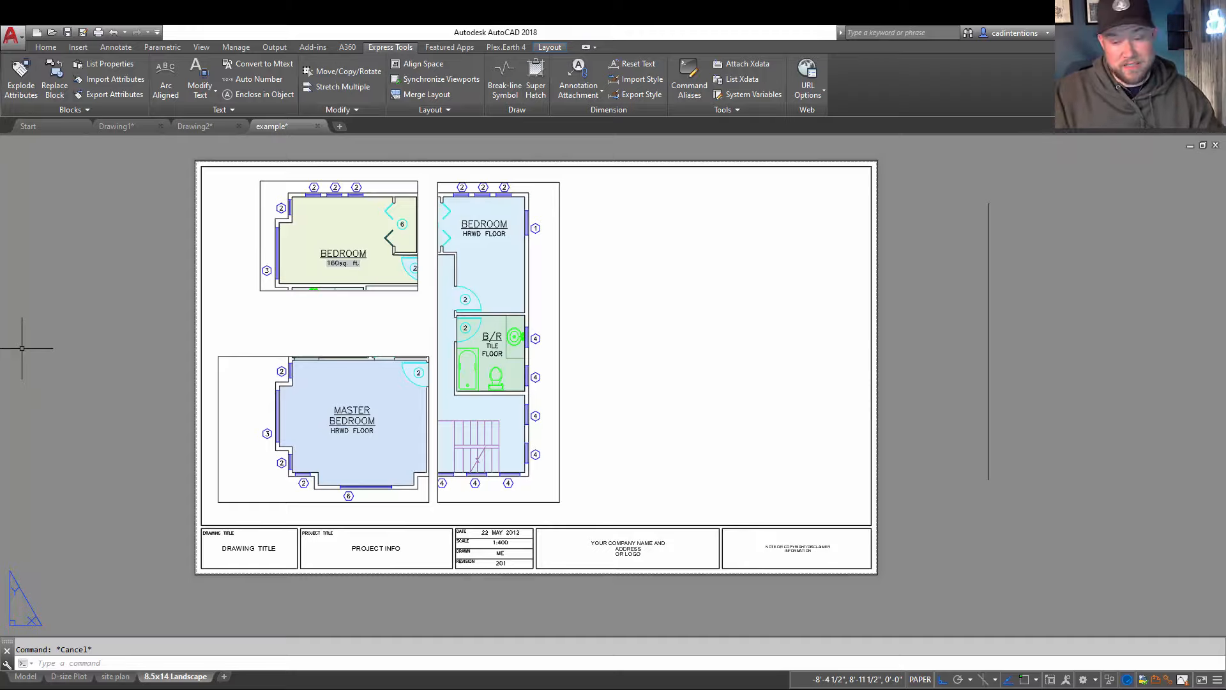
Step: Widen the tall viewport by stretching its right edge about 8'-1 1/2" to the right
click(577, 409)
click(551, 409)
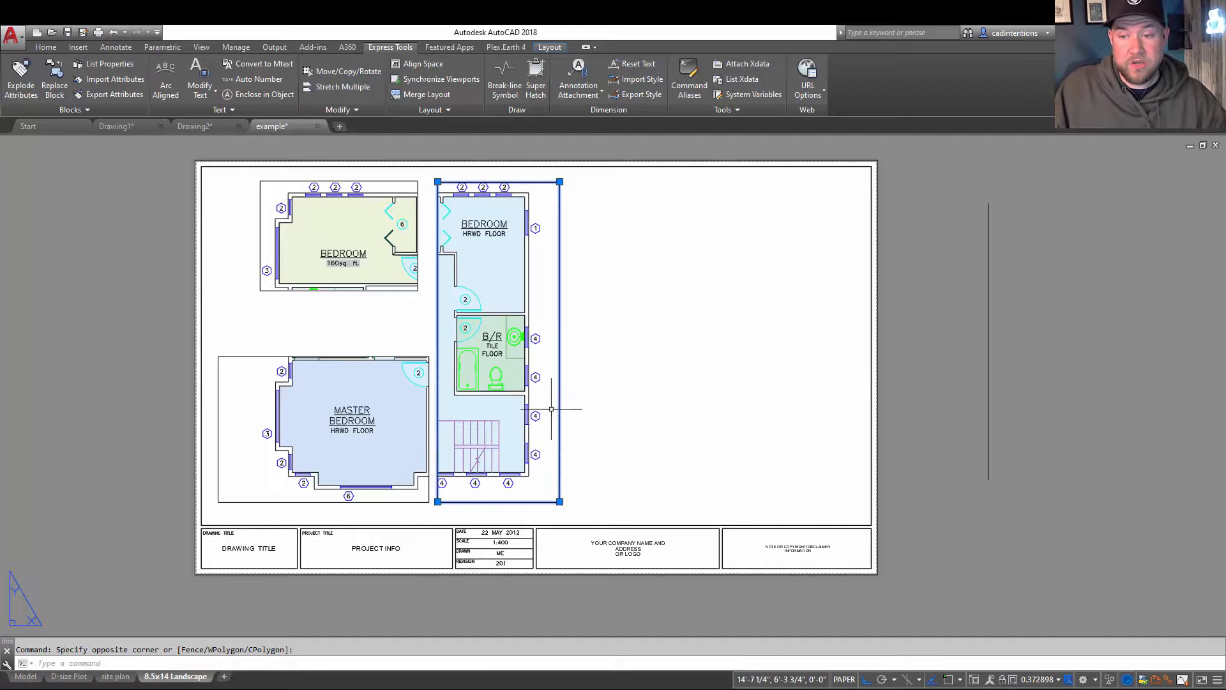
click(560, 501)
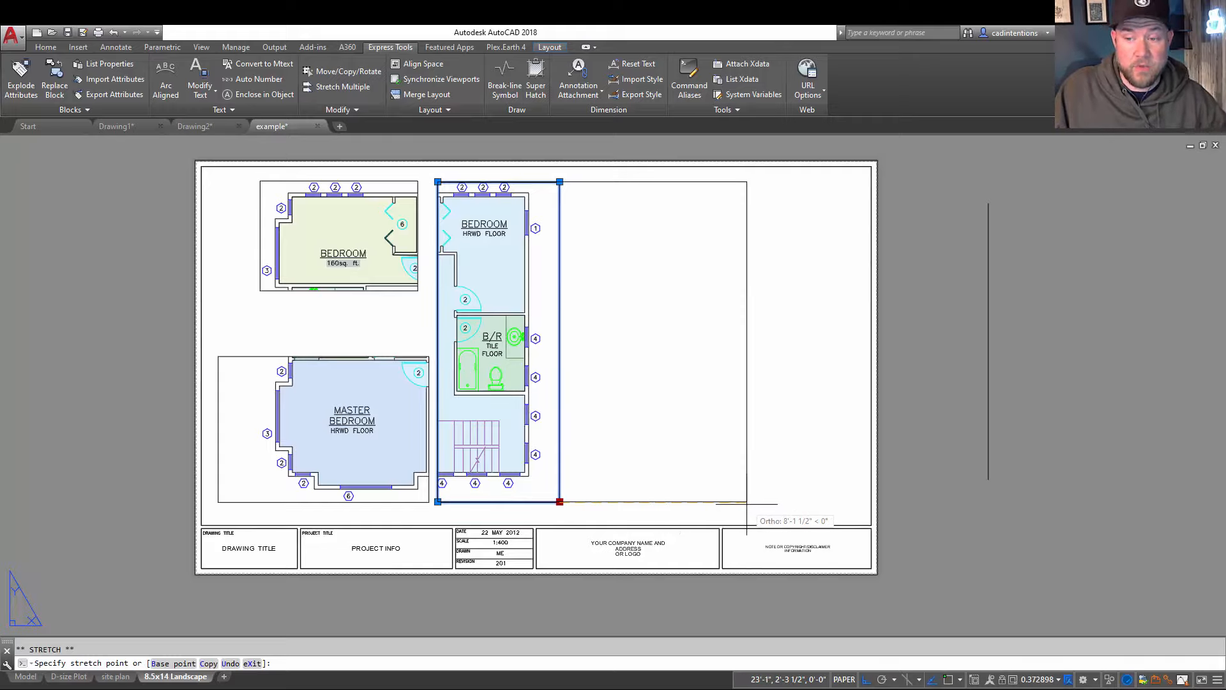
click(747, 502)
Step: Pan and zoom out inside the widened viewport until the whole floor plan fits with empty space around it, and return to paper space
double_click(635, 442)
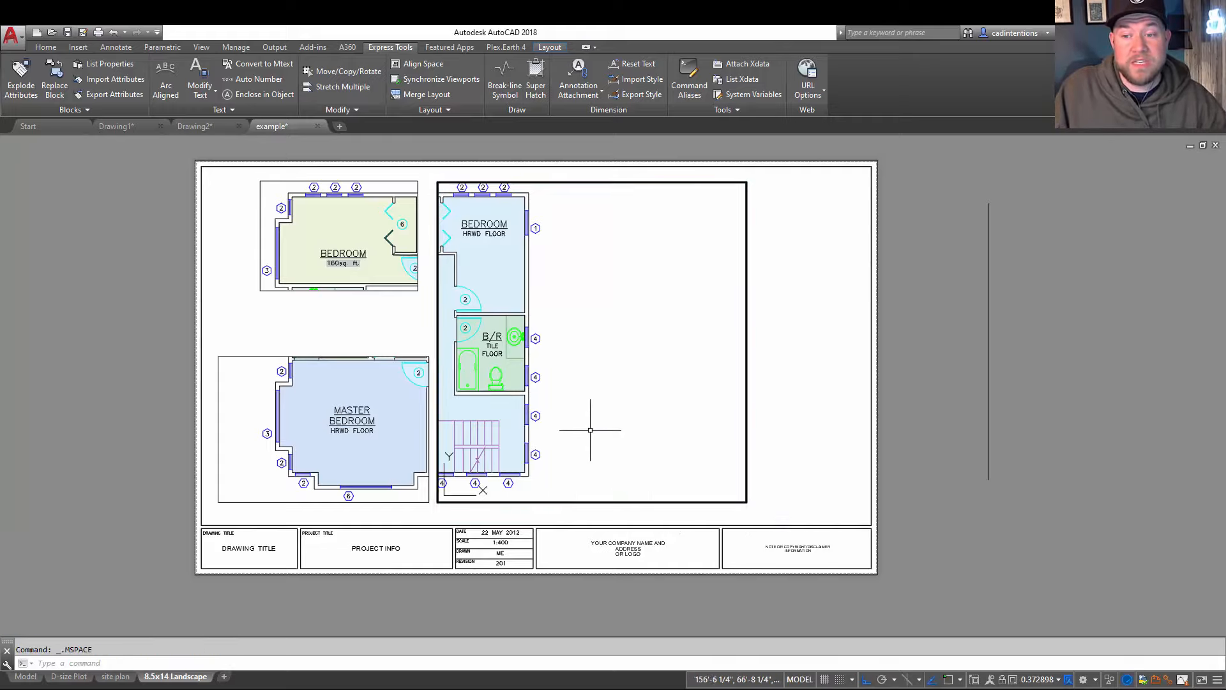
middle_drag(590, 430, 776, 425)
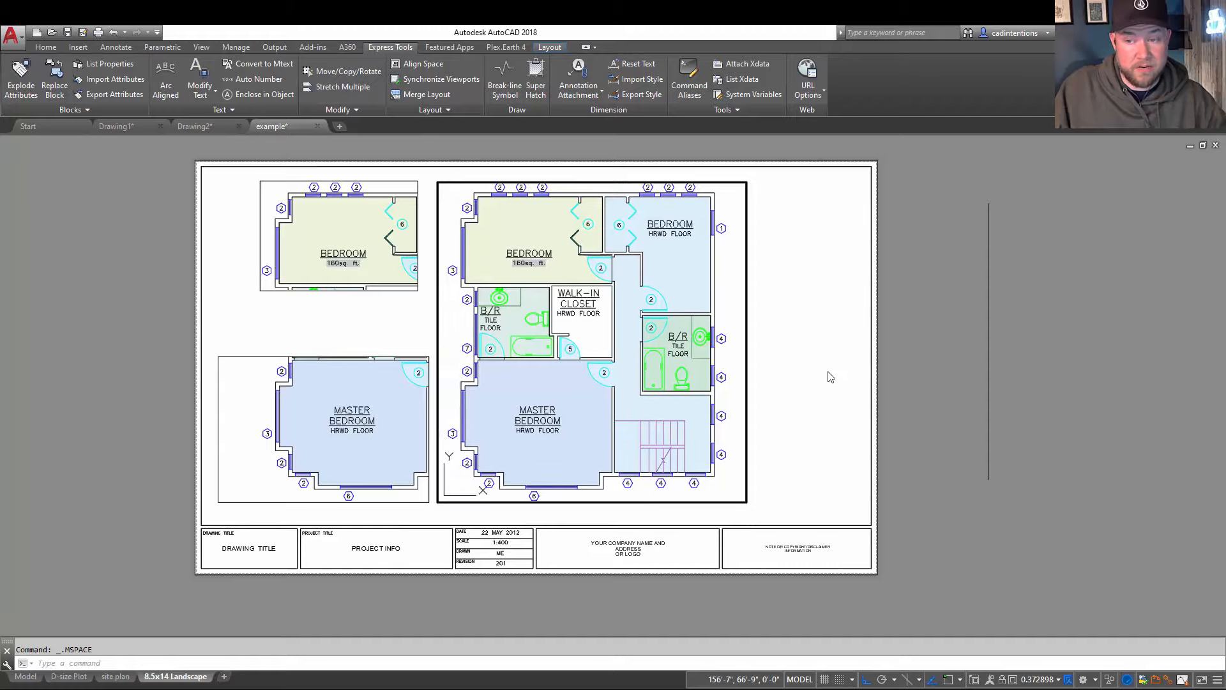
scroll(738, 375, down, 3)
middle_drag(738, 375, 643, 375)
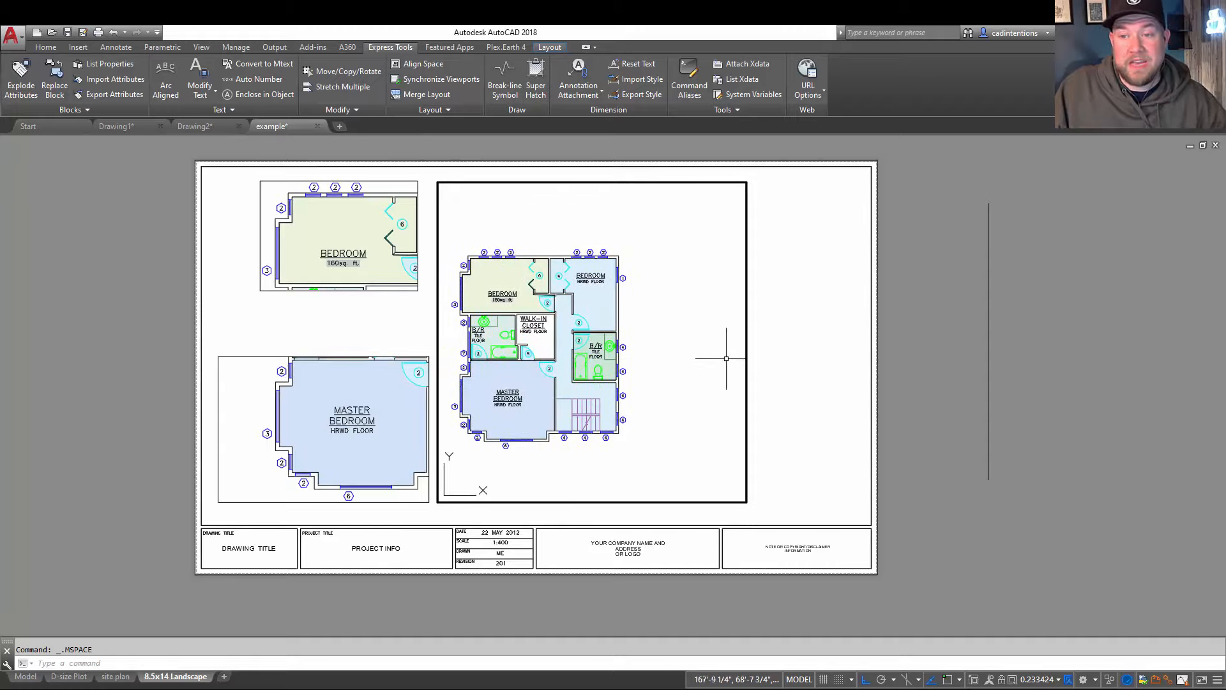
double_click(789, 344)
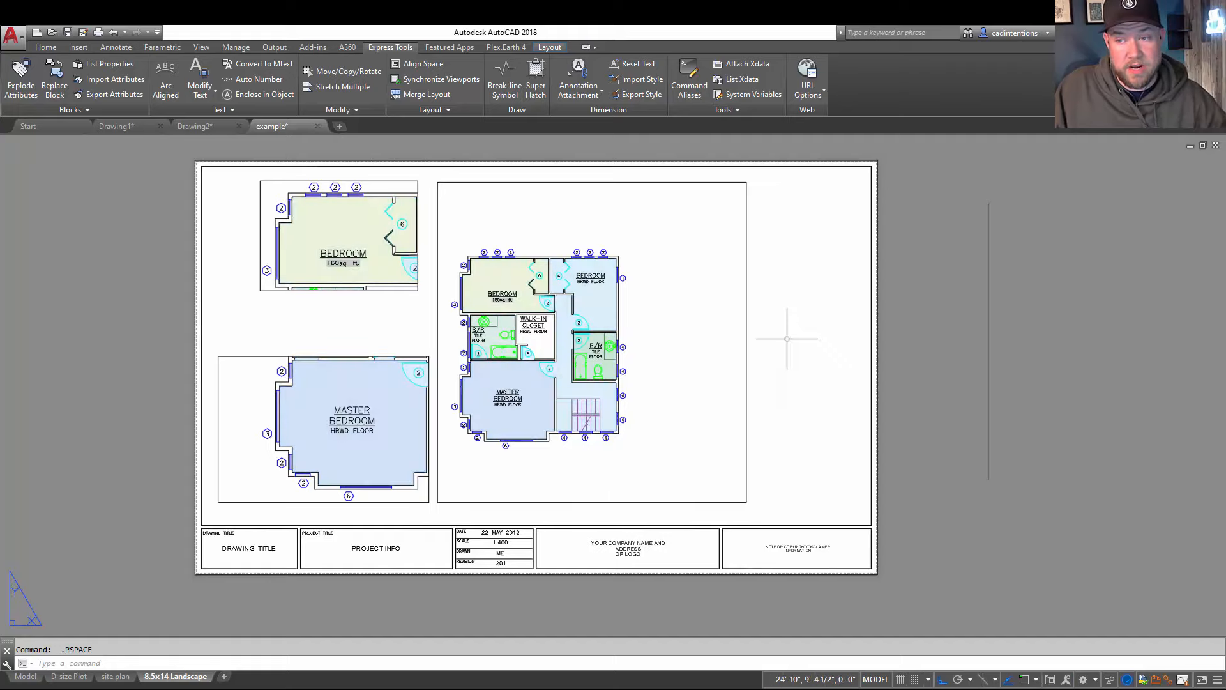
Step: Move the vertical line outside the sheet horizontally to the left, placing it just inside the large viewport's right edge
drag(1018, 411, 948, 388)
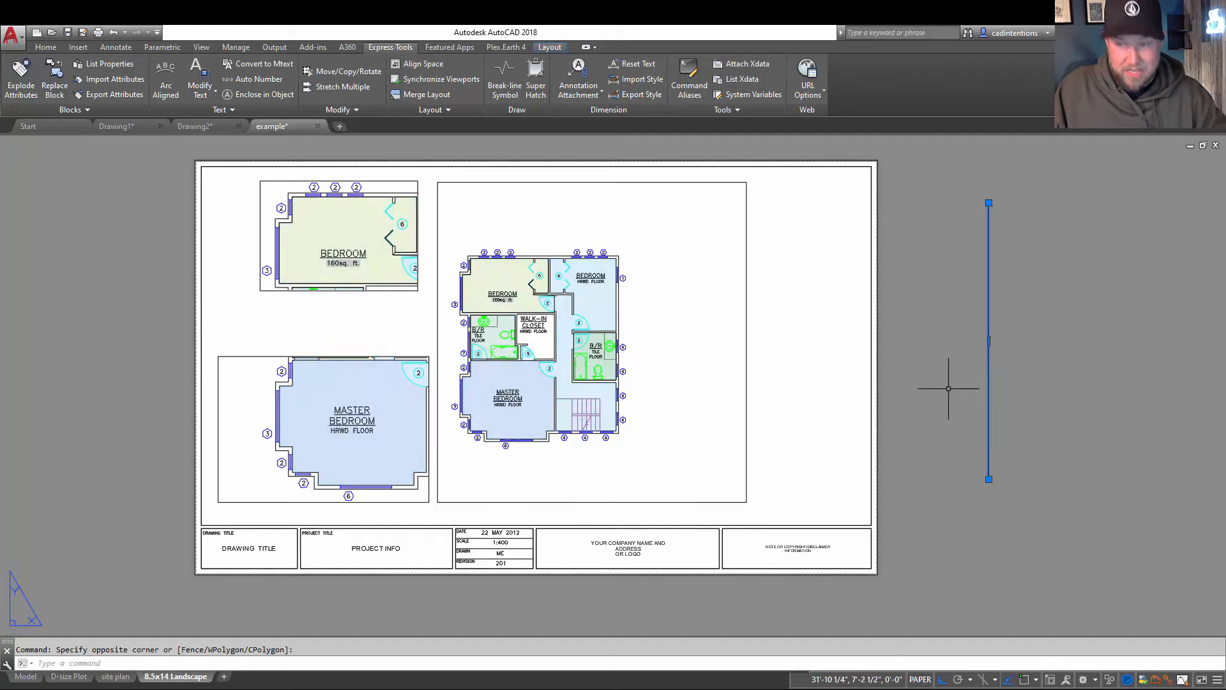
text(m)
key(Return)
click(989, 381)
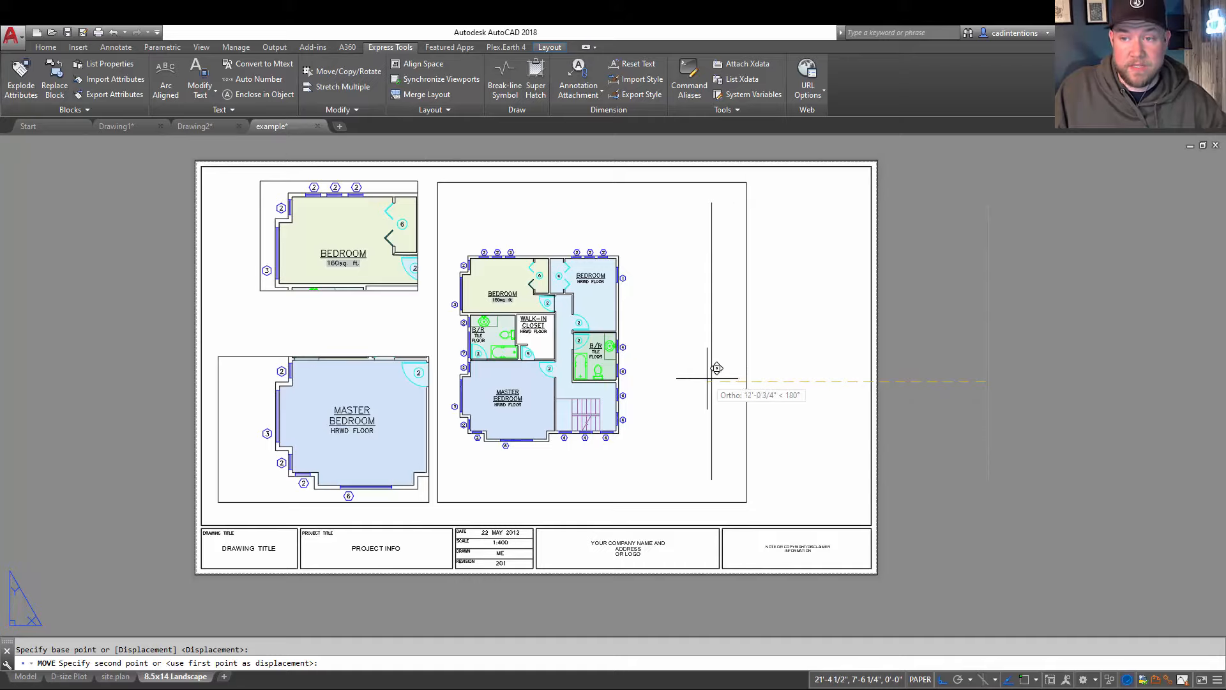
click(716, 369)
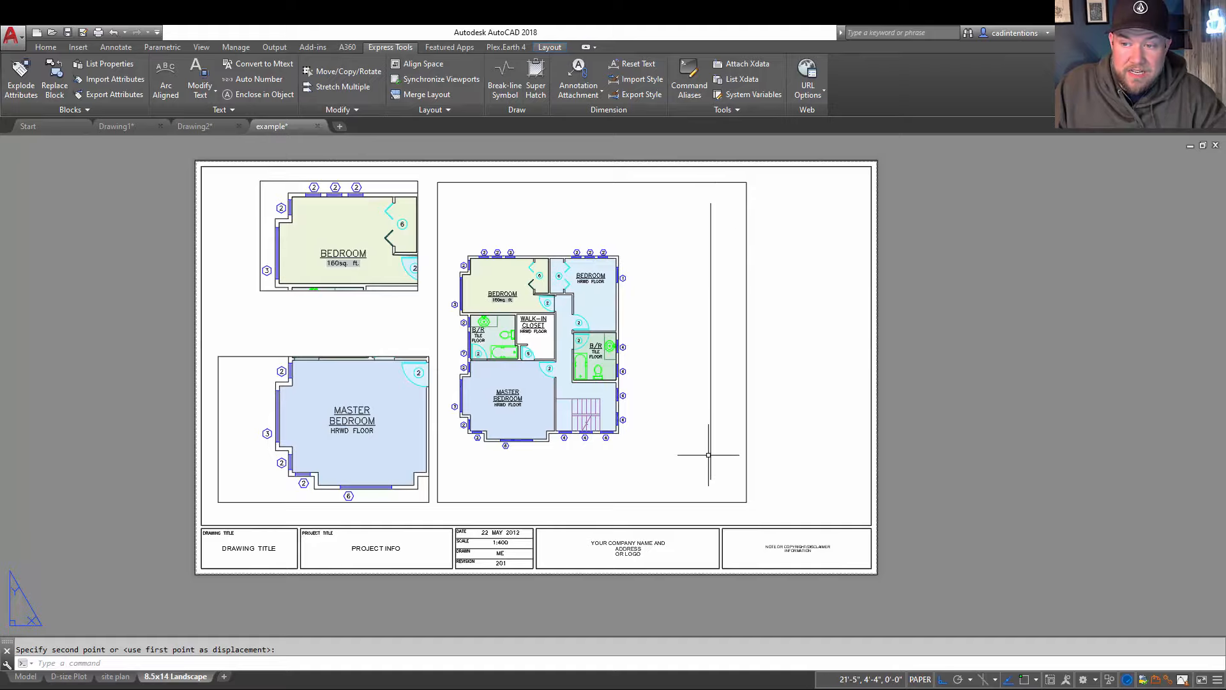
key(Escape)
Step: Enlarge the floor plan inside the large viewport and pan it so its right wall sits left of the vertical line, returning to paper space
double_click(671, 361)
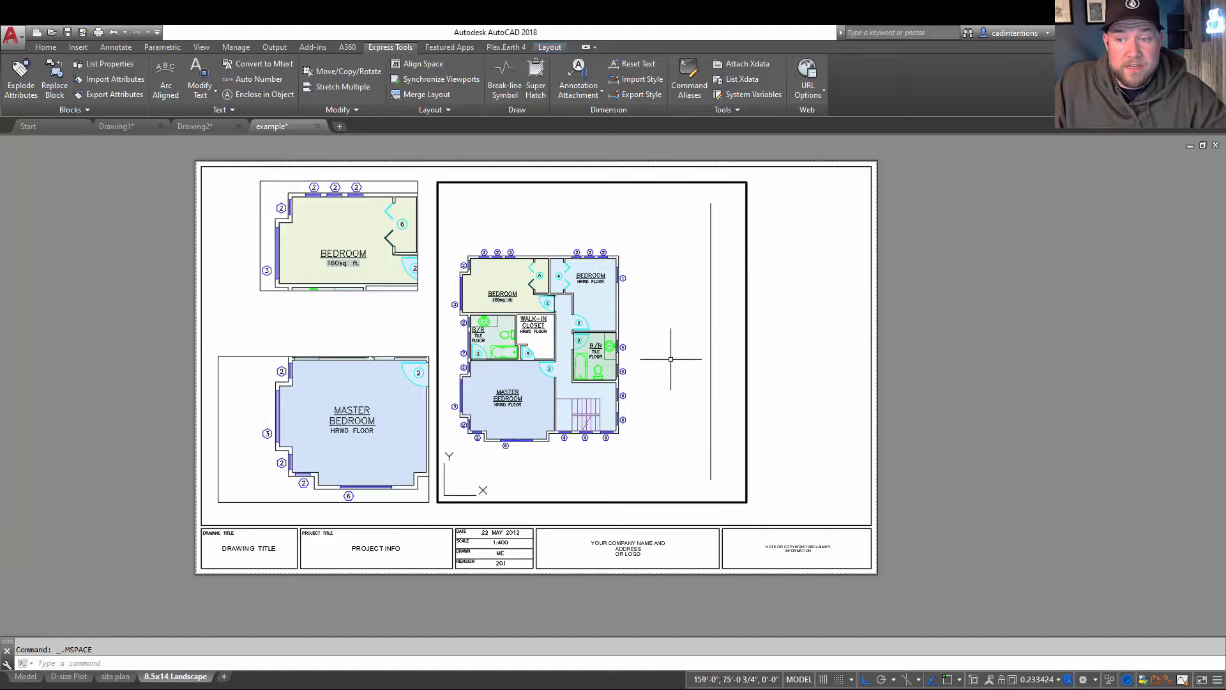
scroll(632, 348, up, 3)
scroll(632, 347, down, 3)
scroll(632, 348, up, 2)
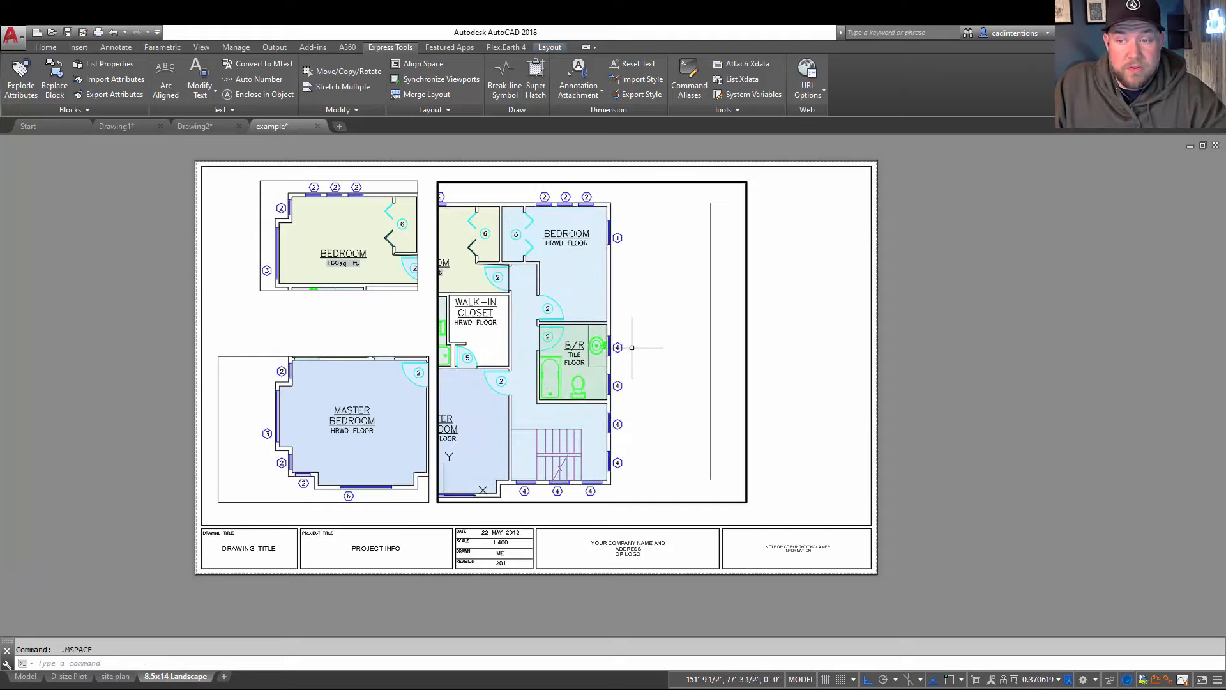
scroll(632, 348, down, 1)
mouse_move(694, 351)
middle_down()
mouse_move(717, 347)
mouse_move(689, 345)
middle_up()
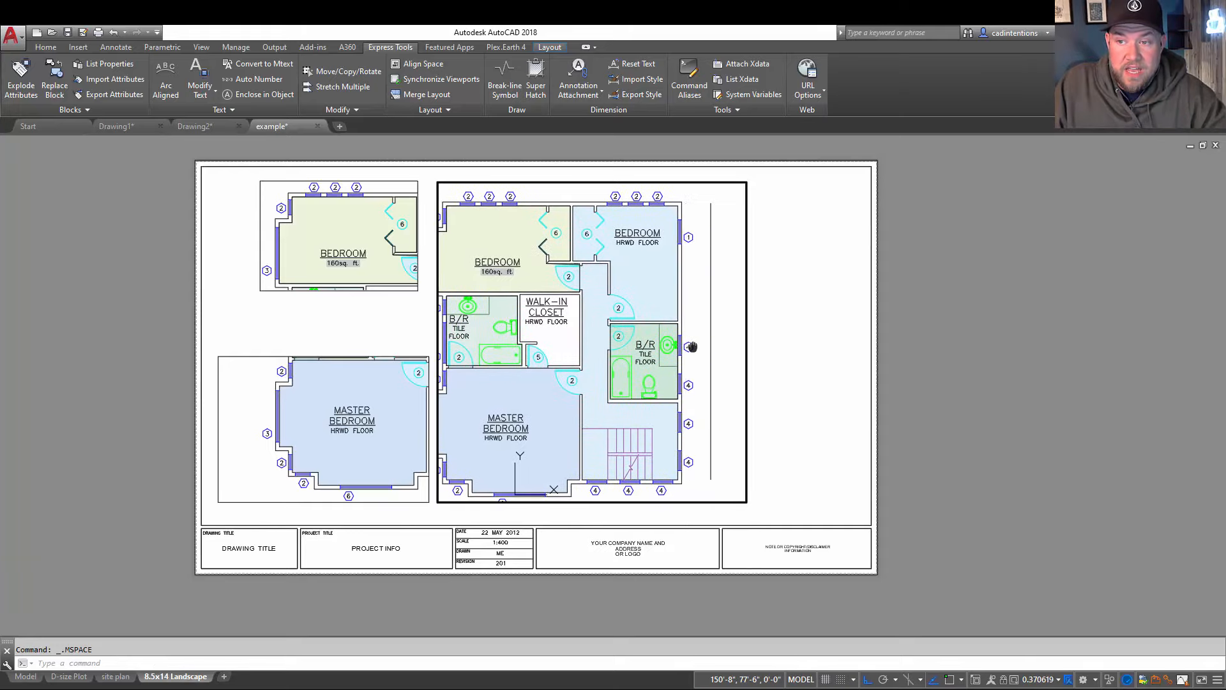
double_click(724, 315)
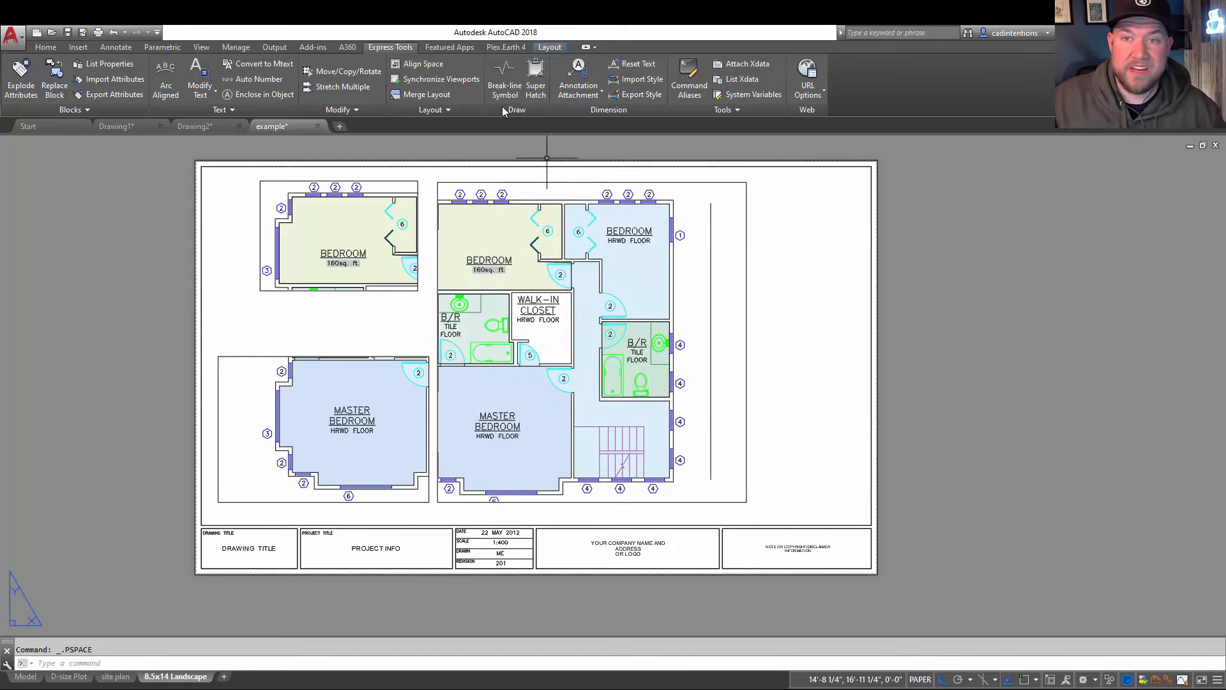
Step: Align the large viewport with ALIGNSPACE, matching the plan's upper-right and lower-right outer wall corners to the vertical line's top and bottom endpoints
click(419, 65)
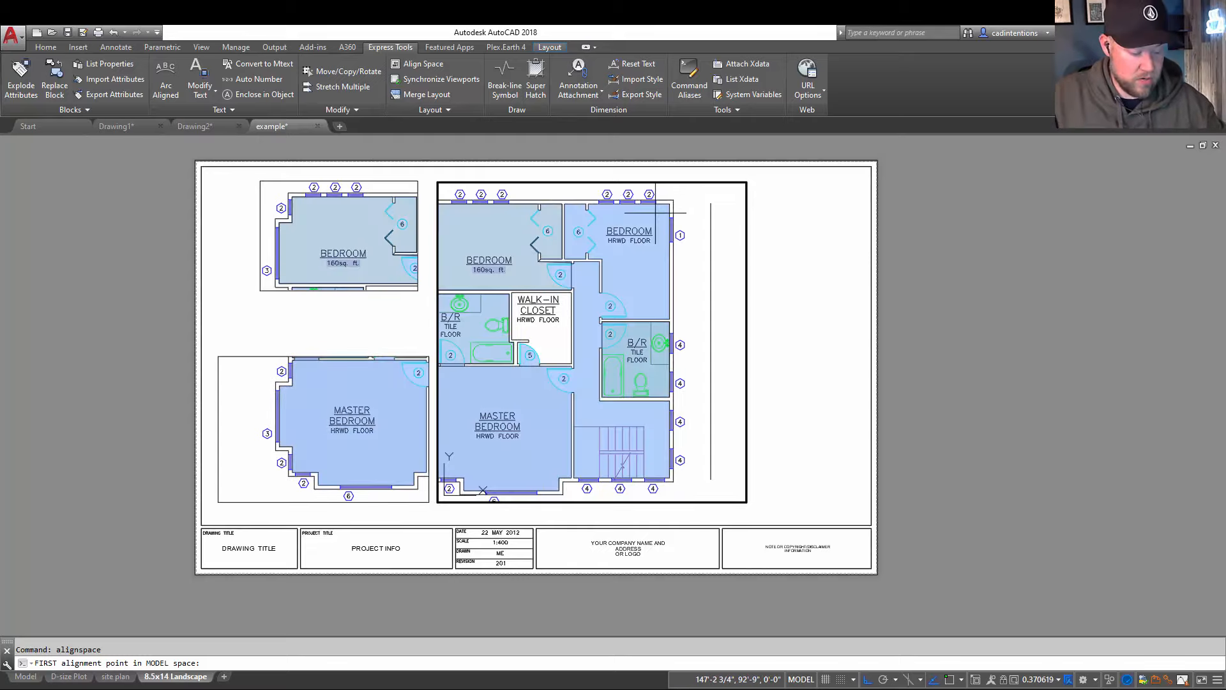
key(F3)
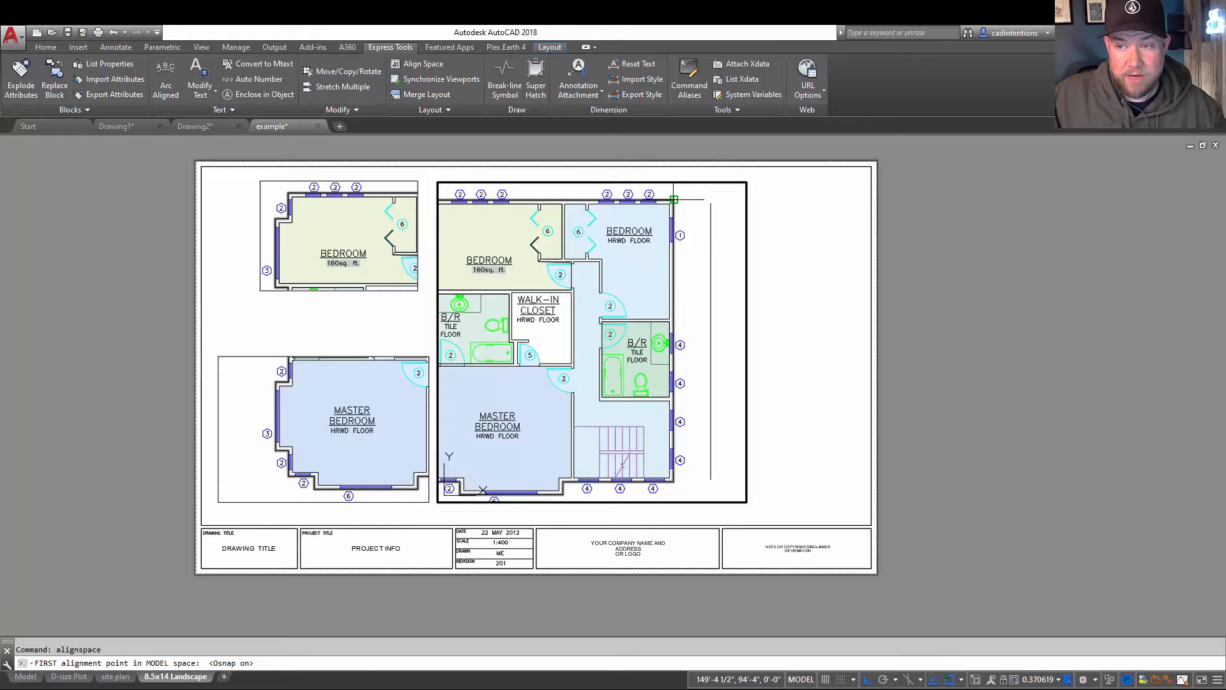
click(674, 200)
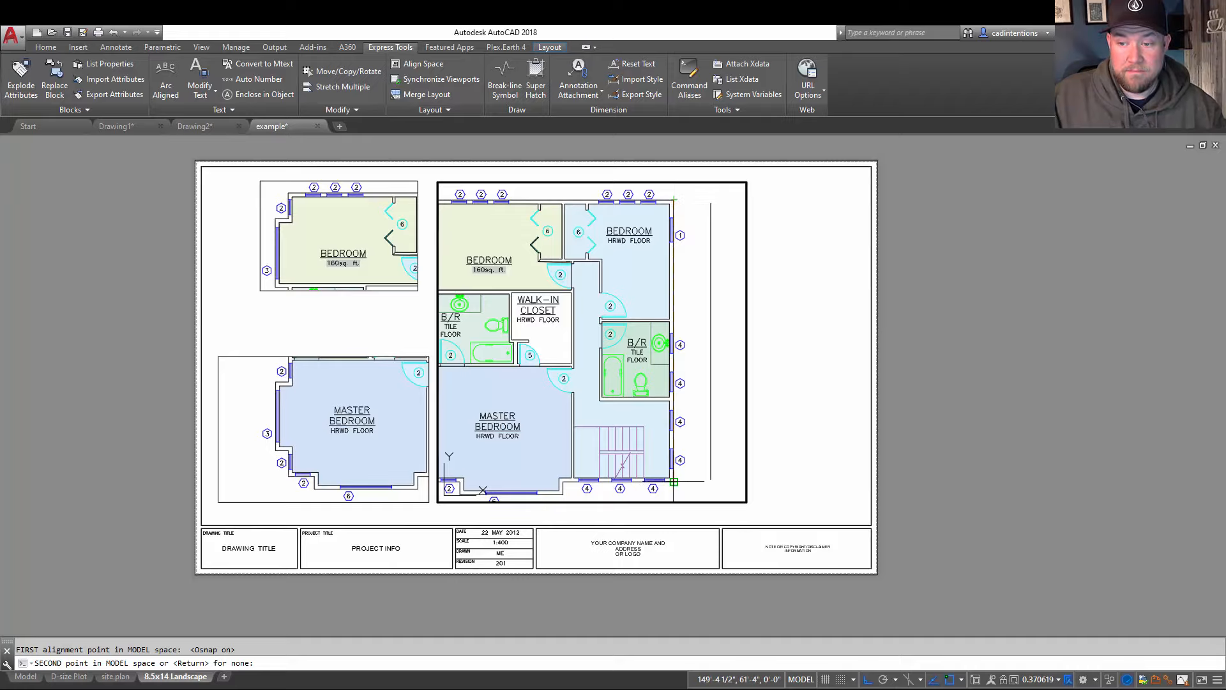
click(674, 481)
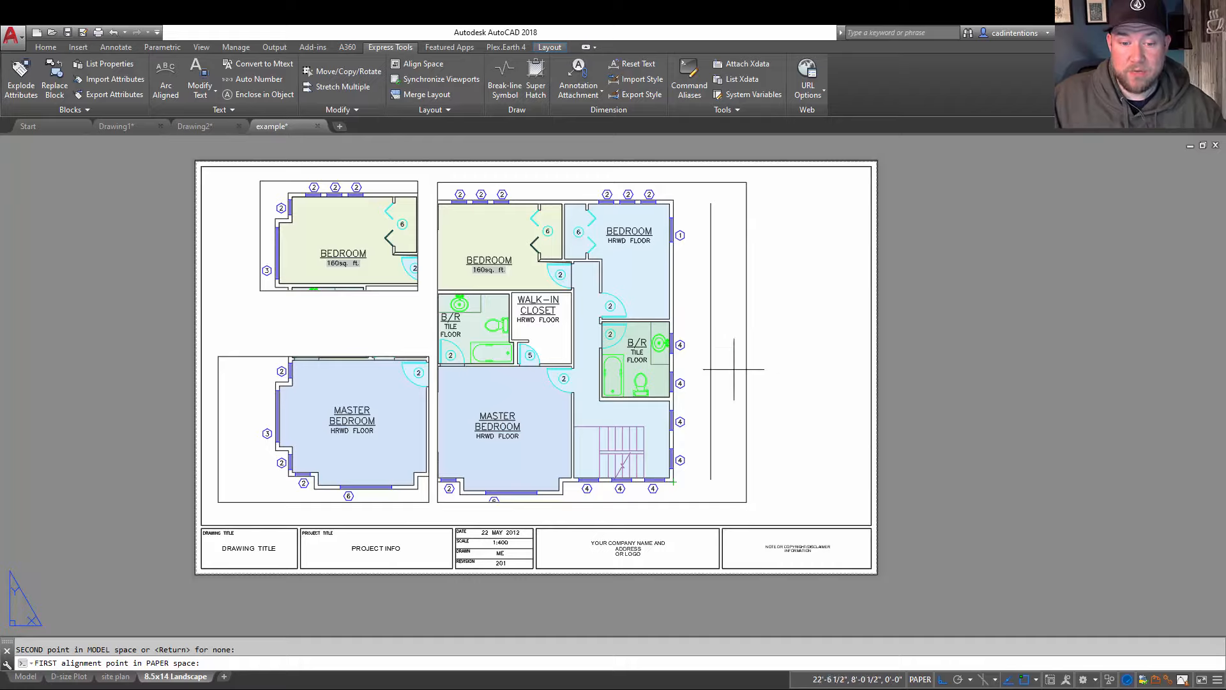
click(711, 203)
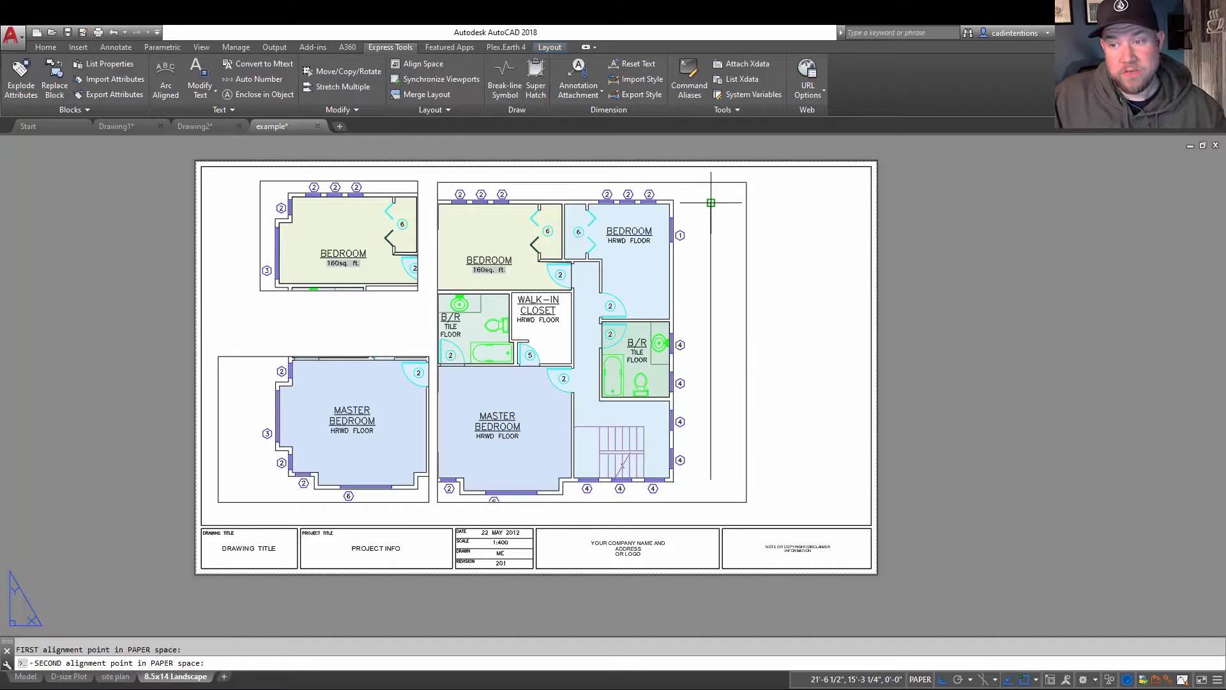
click(711, 479)
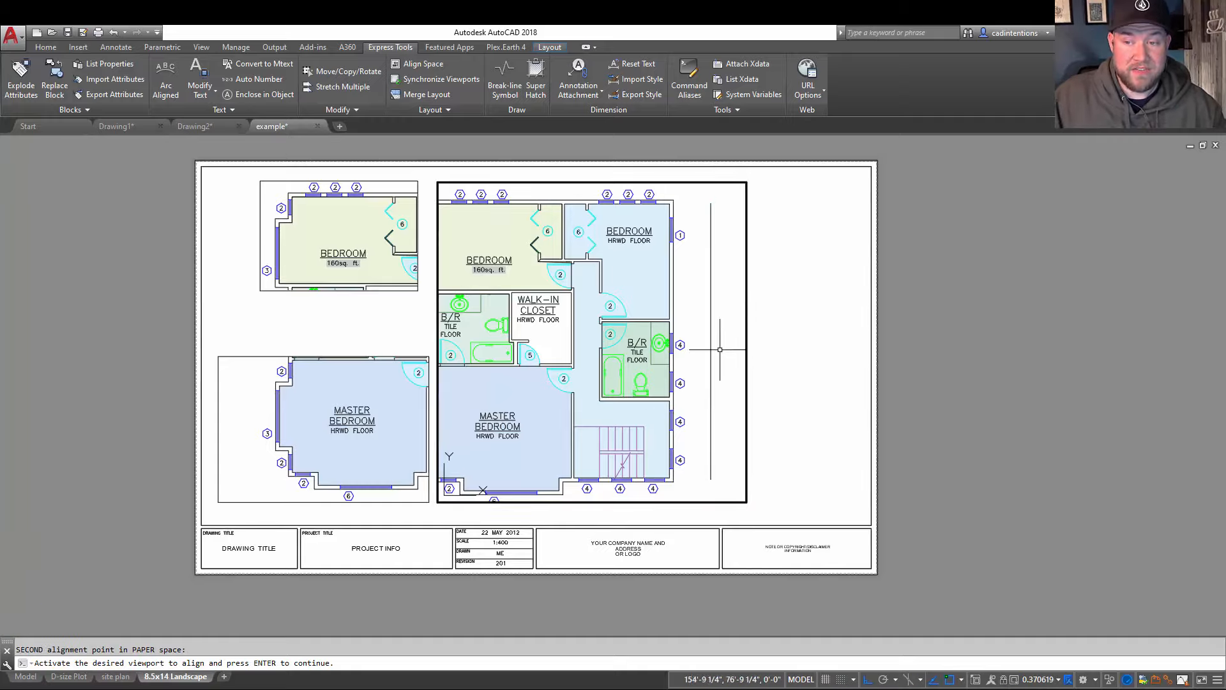
key(Return)
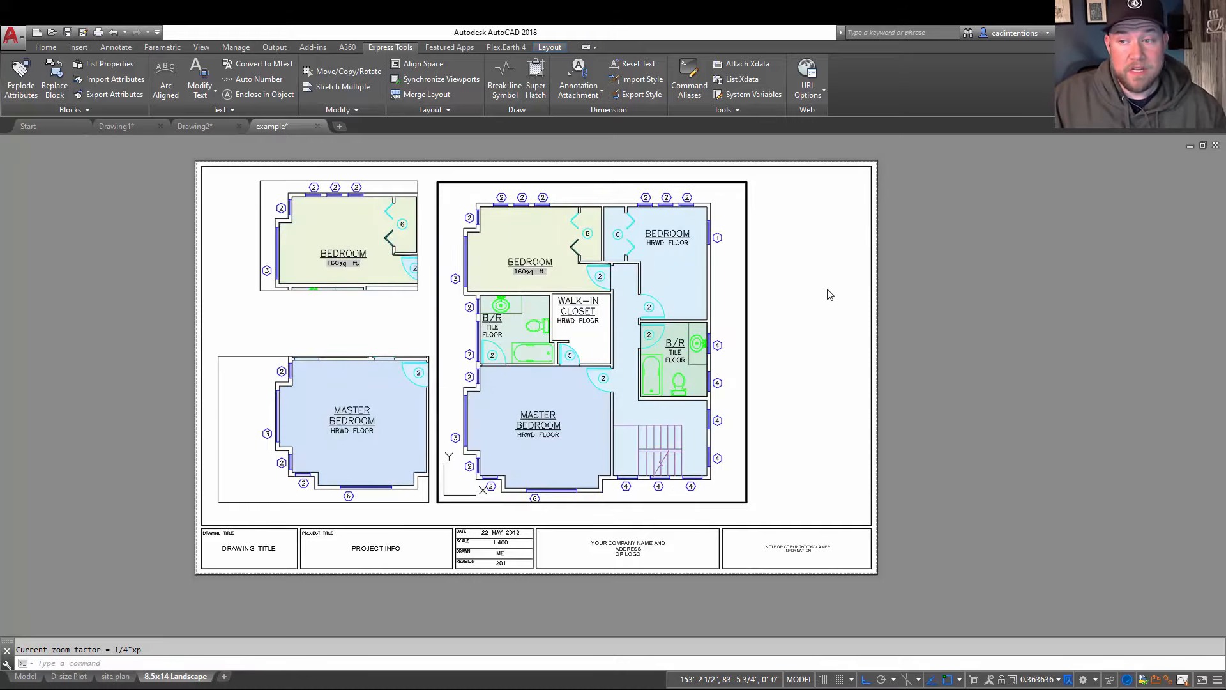
double_click(807, 288)
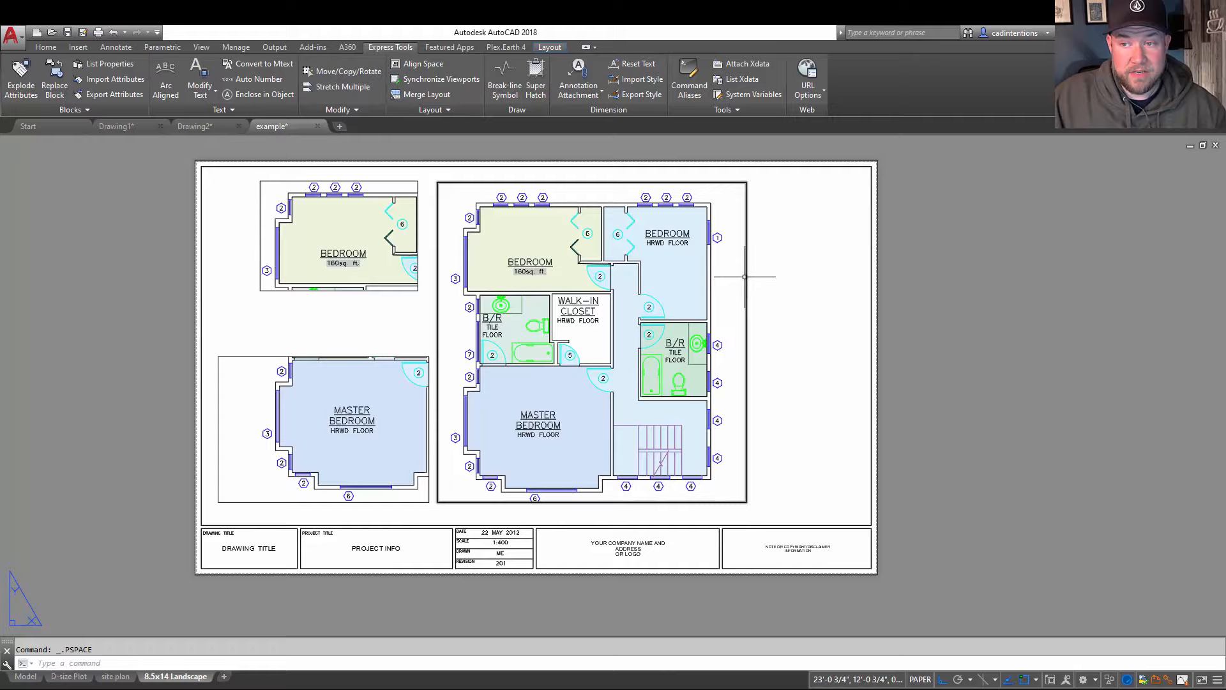
click(710, 281)
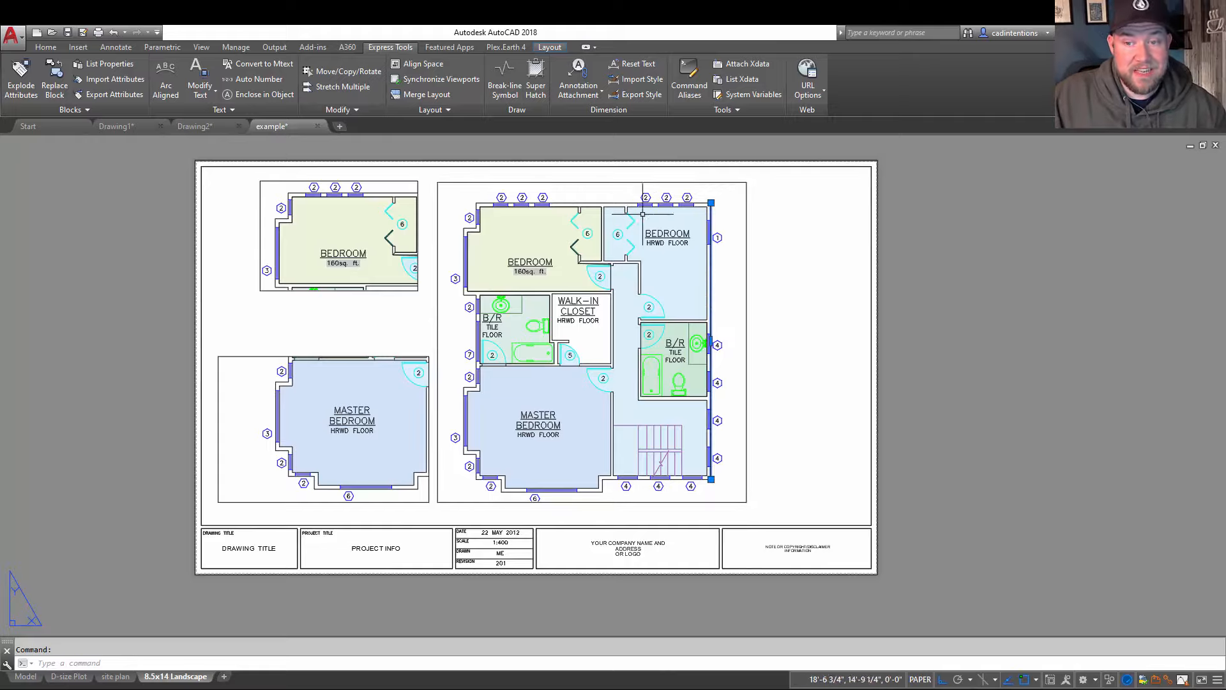
key(Escape)
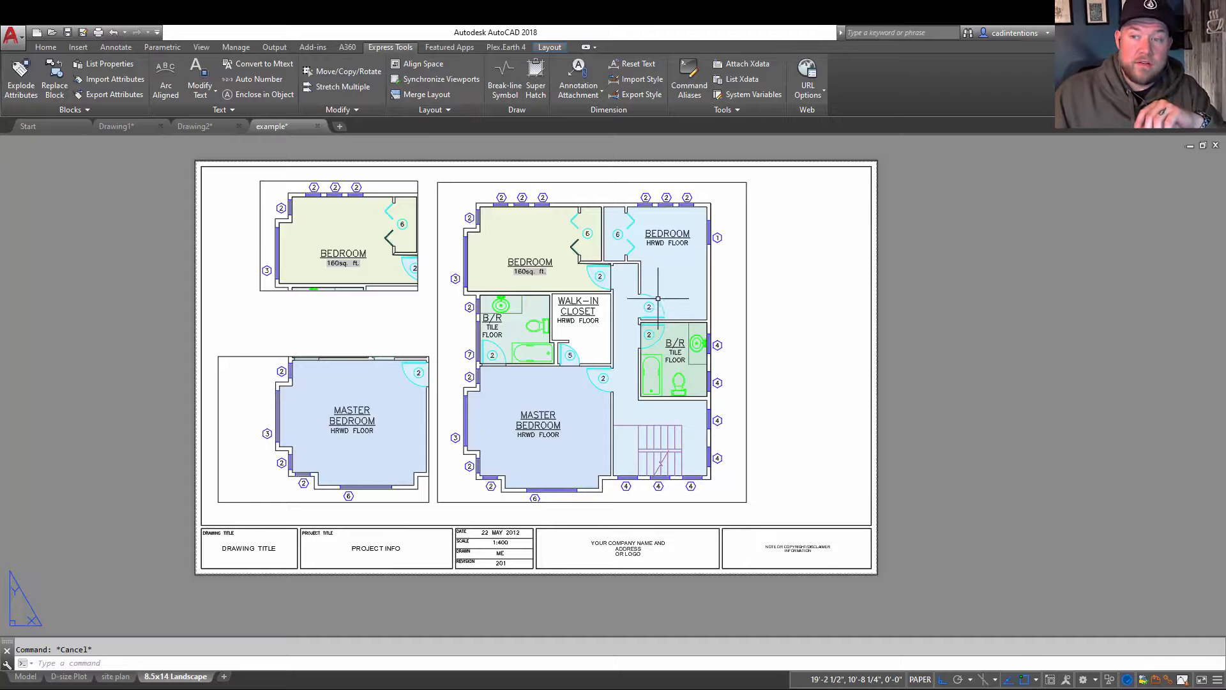
Step: Rotate the reference line counterclockwise to a freehand slant, with ortho off, about a base point just to its right
click(712, 253)
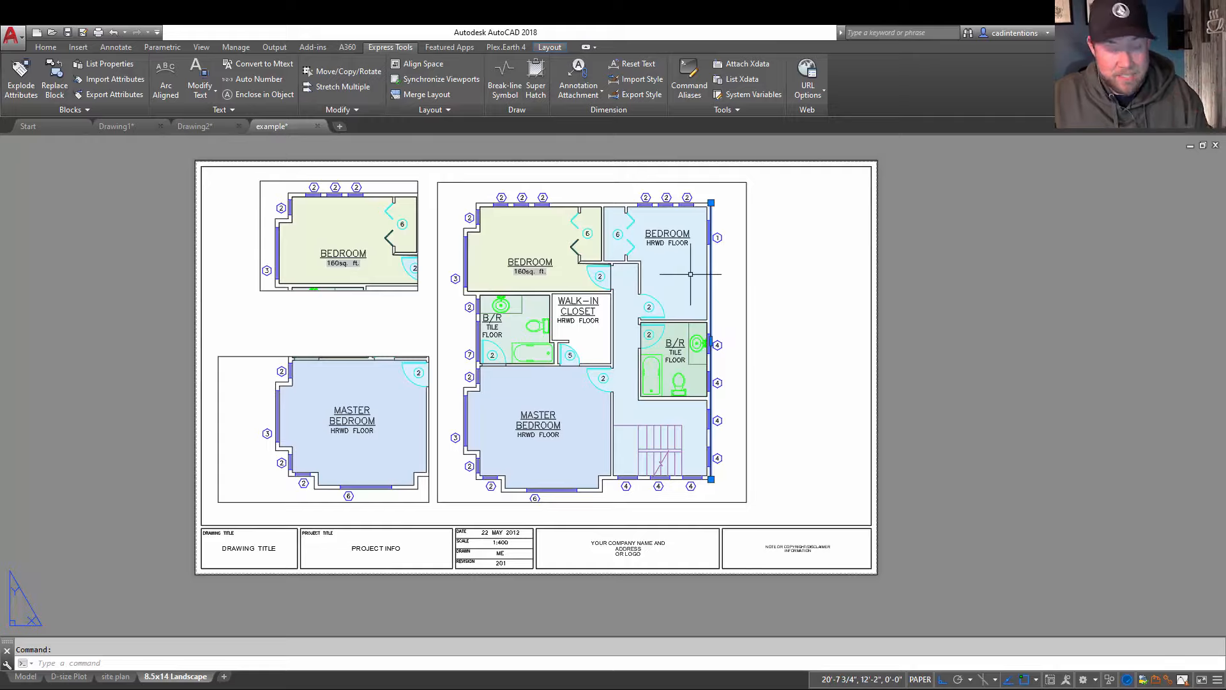
text(ro)
key(Return)
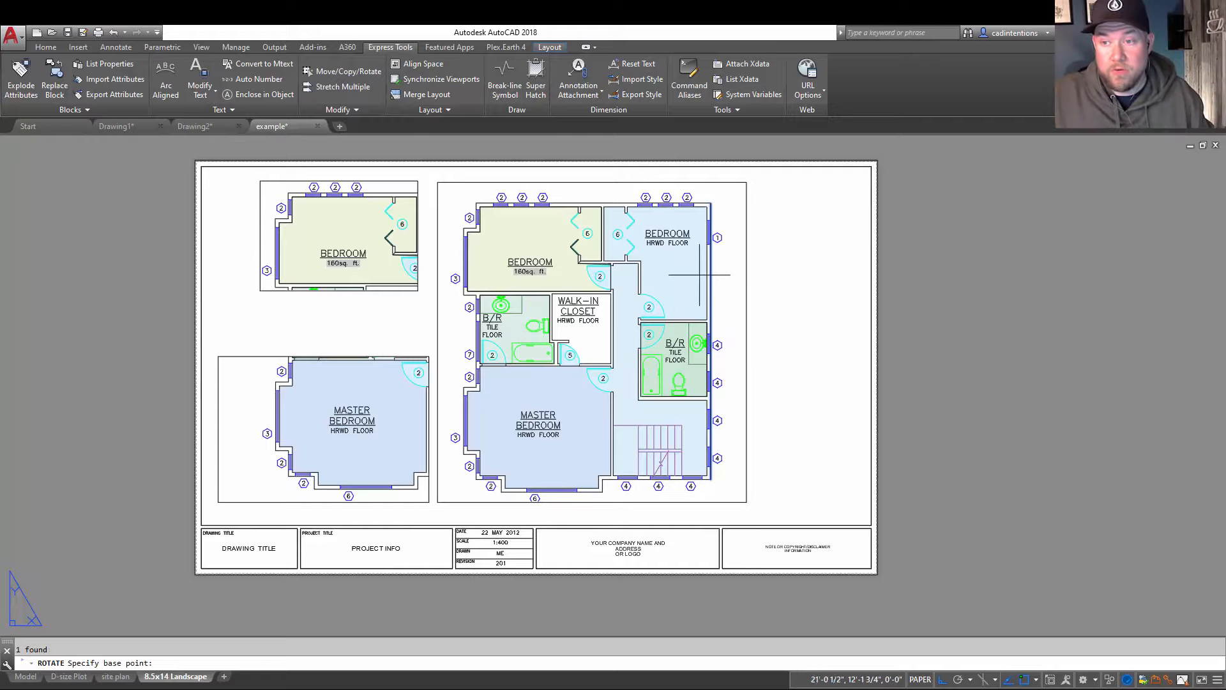
click(739, 277)
key(F8)
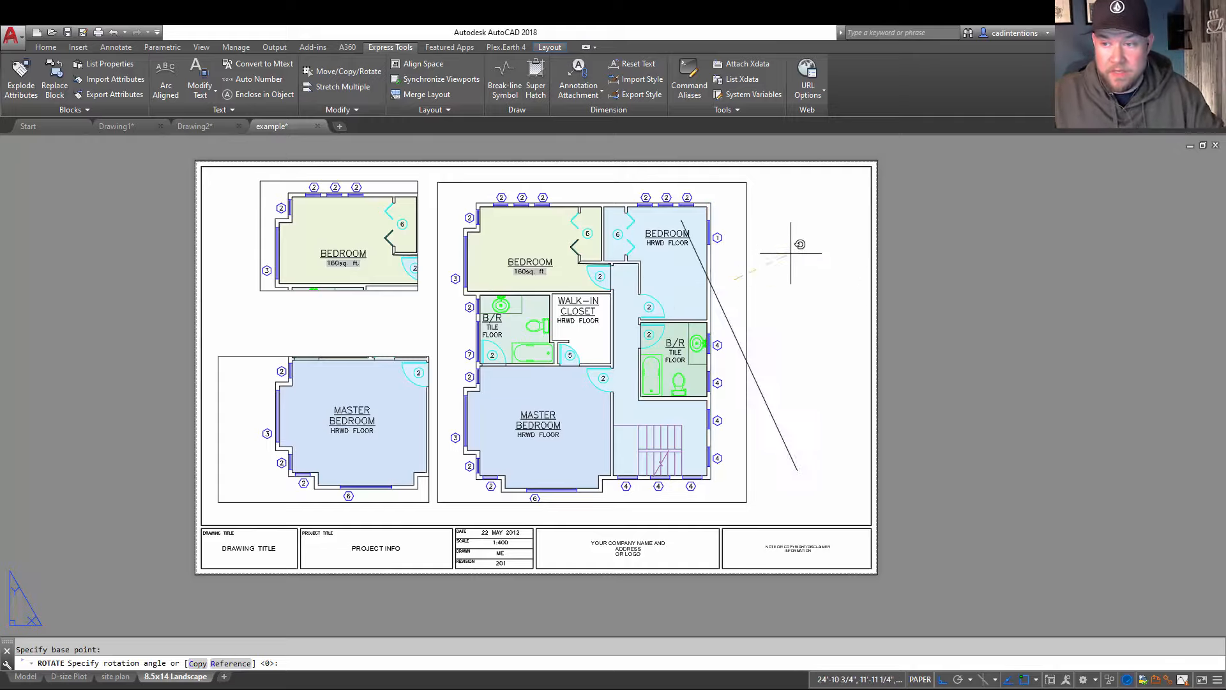
click(807, 234)
key(Escape)
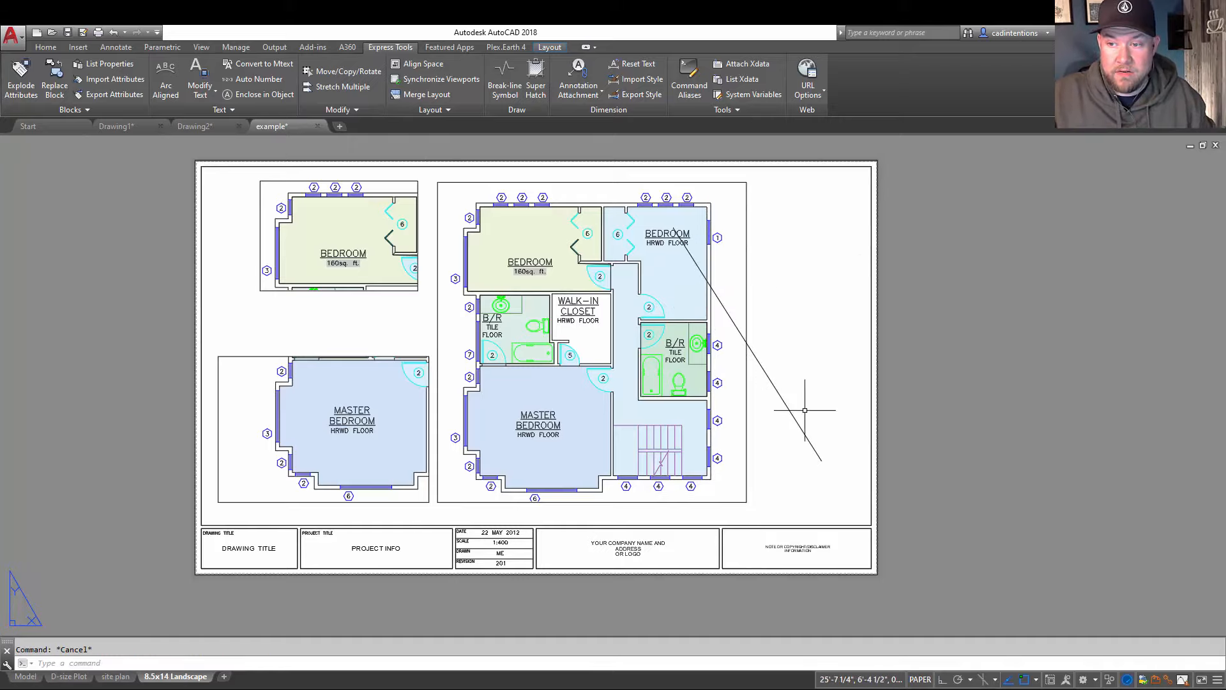
Step: Move the slanted line up and left so it crosses the plan from the upper closets to the right wall, and activate the large viewport
click(806, 411)
click(780, 412)
text(m)
key(Return)
click(804, 340)
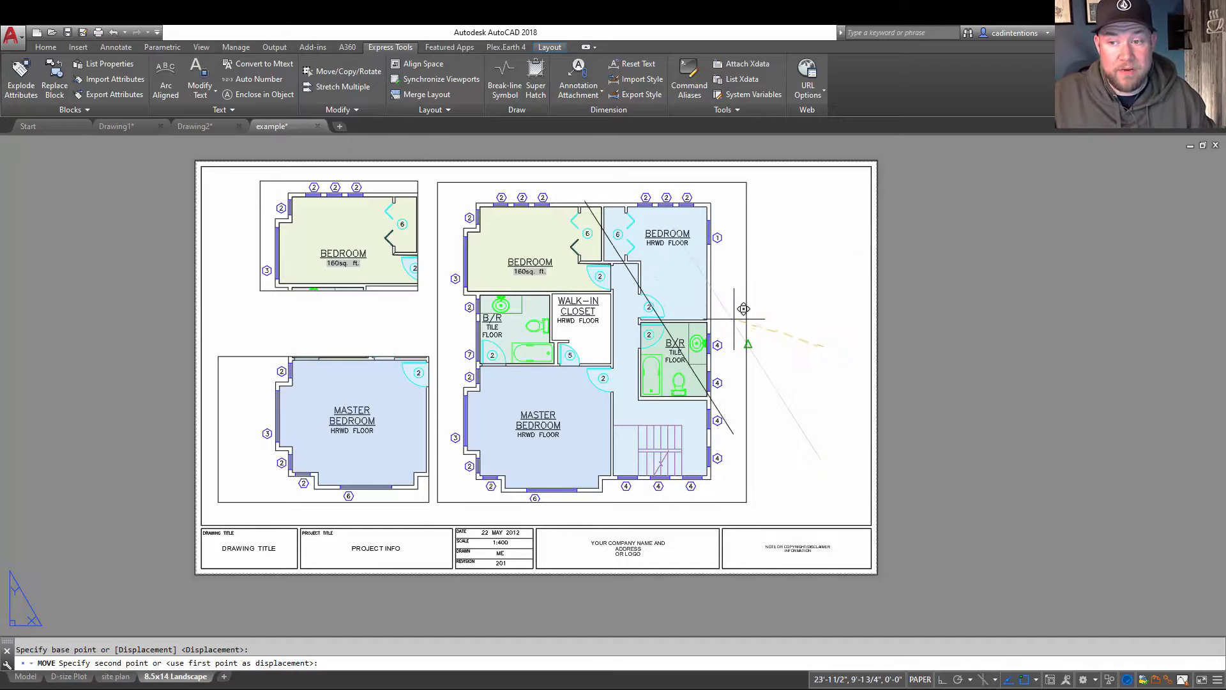
click(723, 326)
double_click(721, 316)
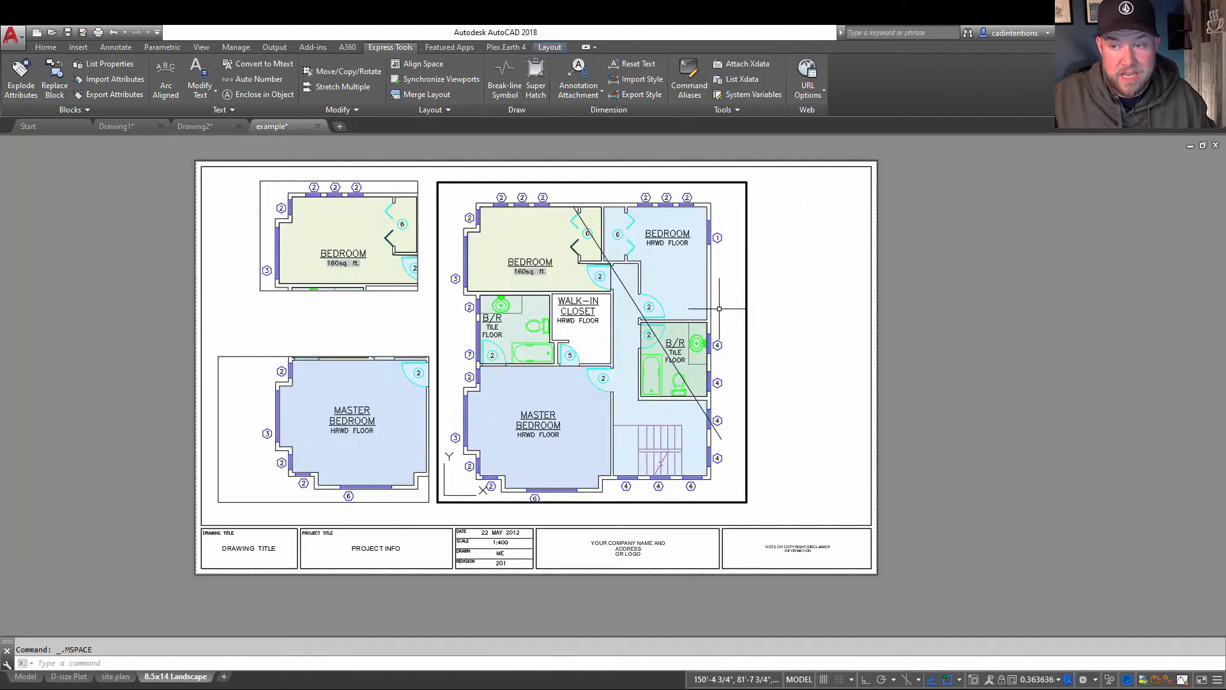
Step: Shrink the plan clear of the slanted line, then match its upper-right and lower-right outer wall corners to the line's upper and lower endpoints with ALIGNSPACE
scroll(720, 306, down, 2)
middle_drag(719, 306, 600, 320)
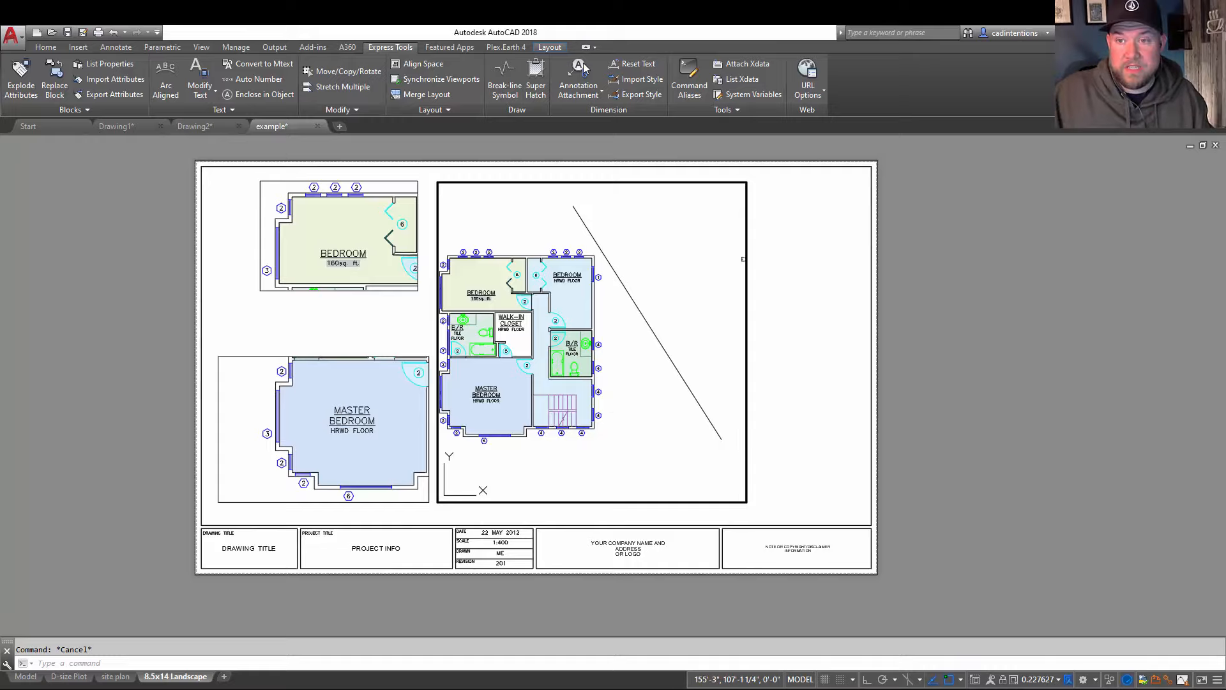
click(421, 64)
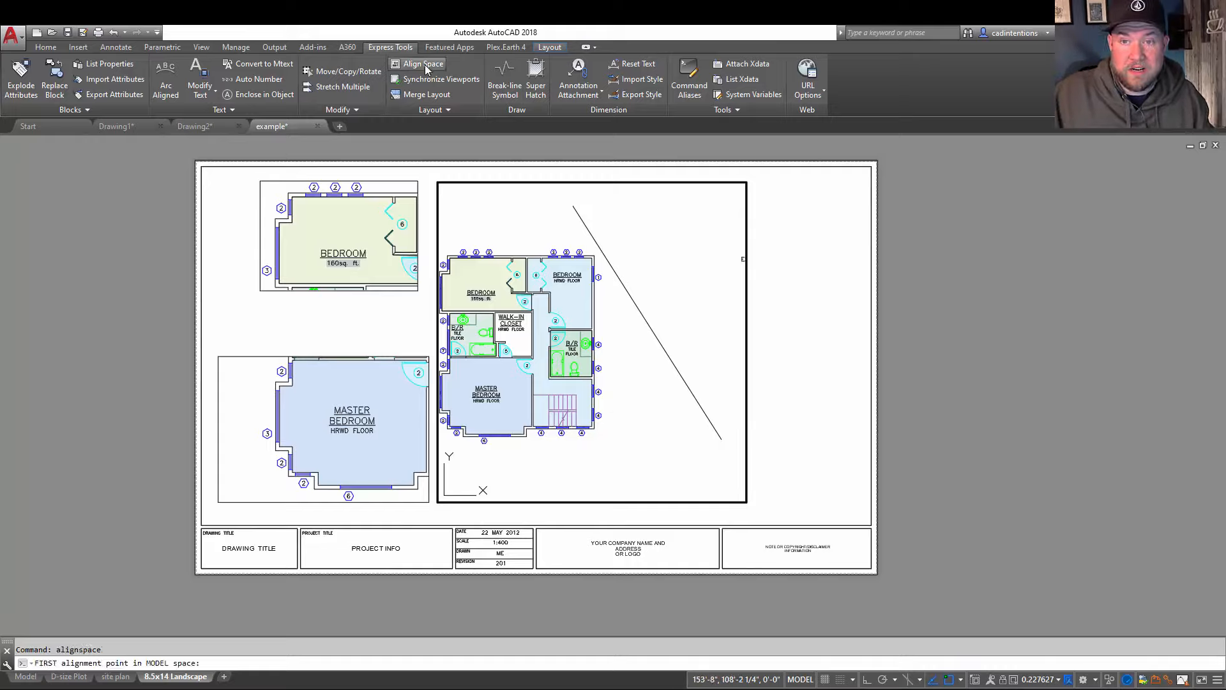
click(595, 255)
click(595, 428)
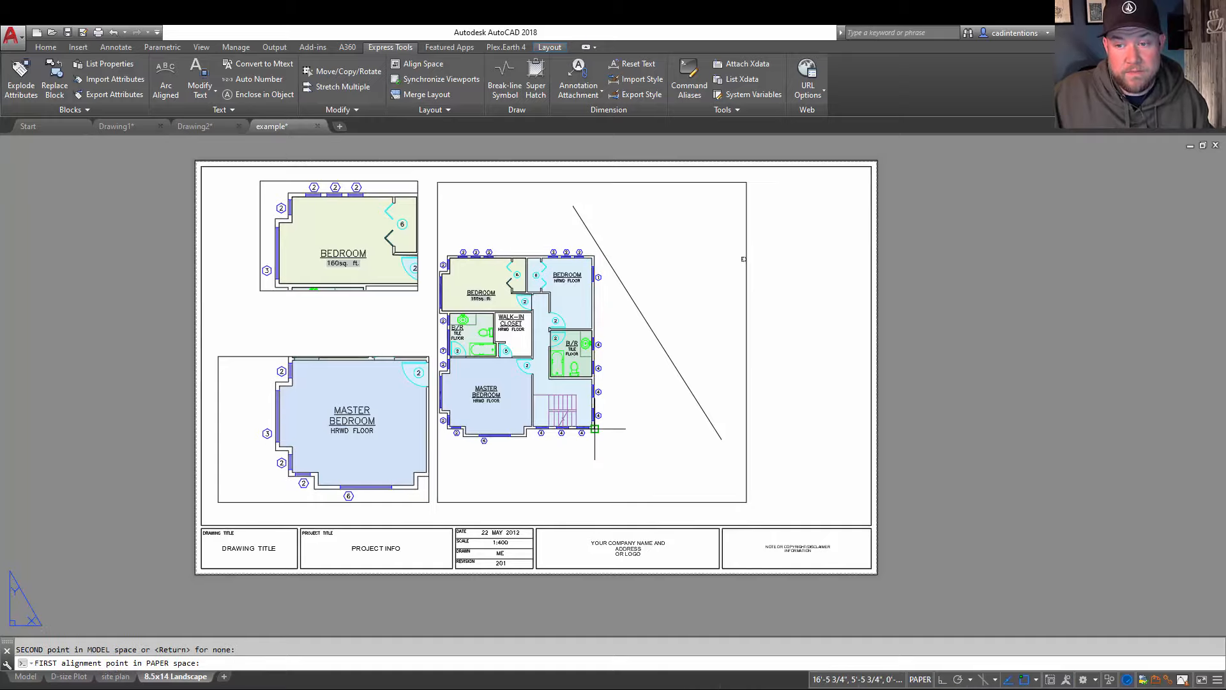
click(574, 207)
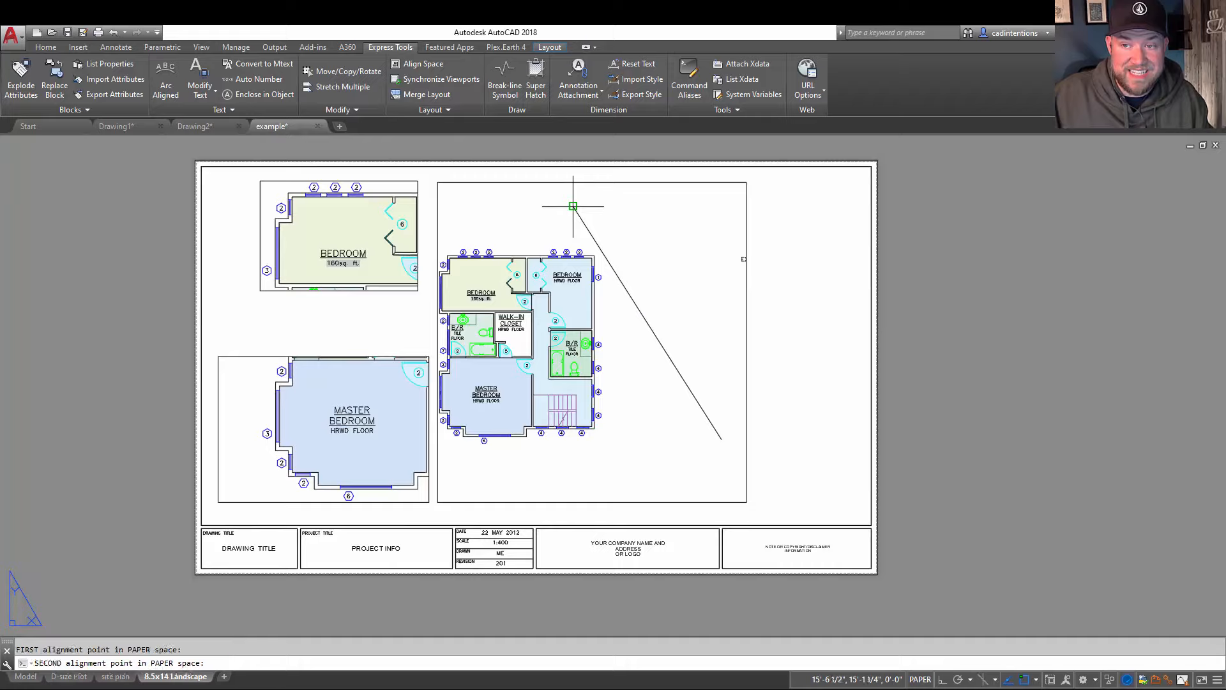
click(722, 439)
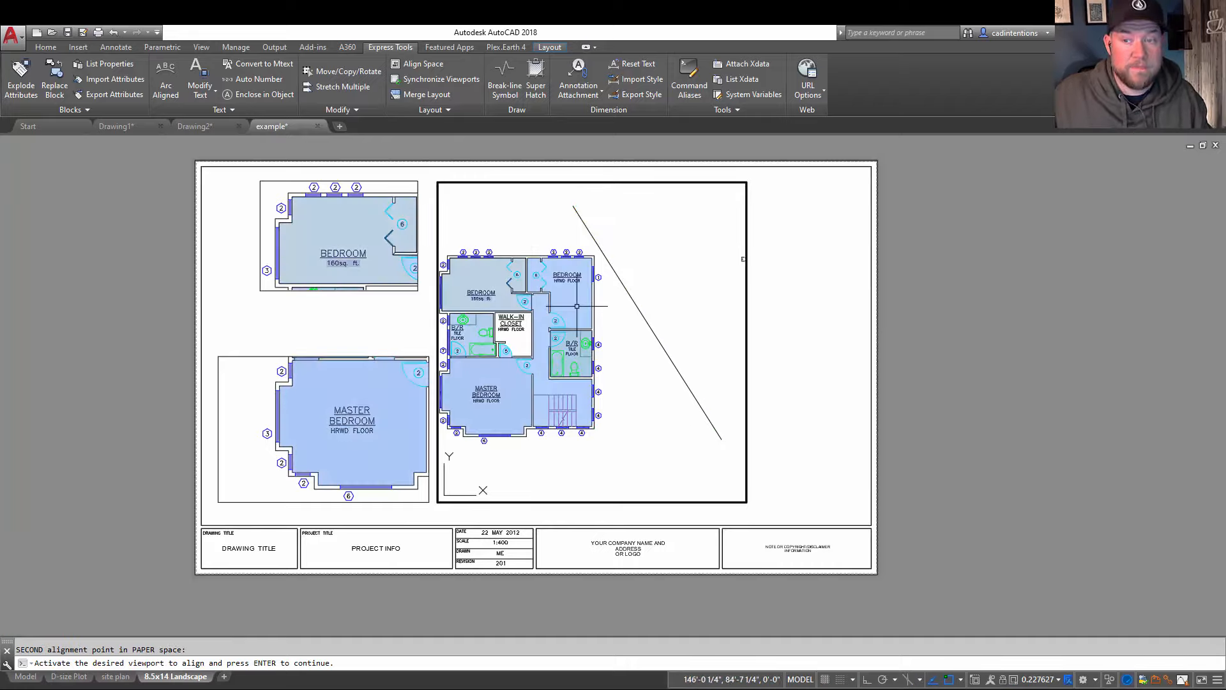
key(Return)
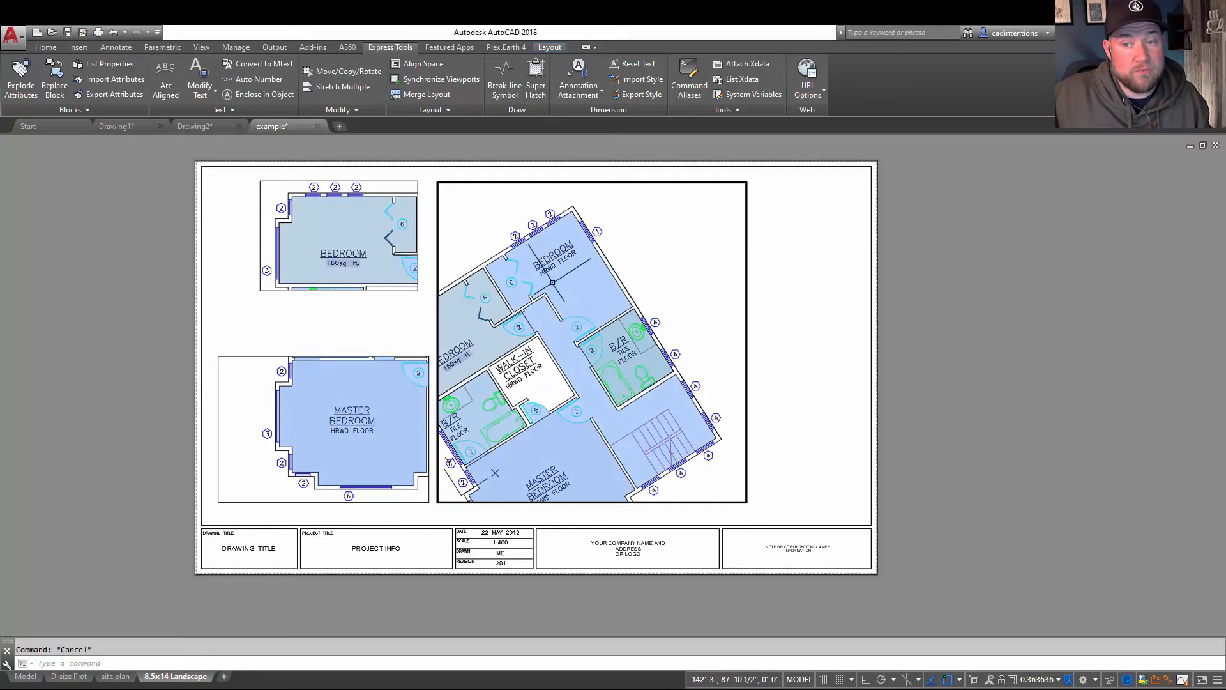
key(Escape)
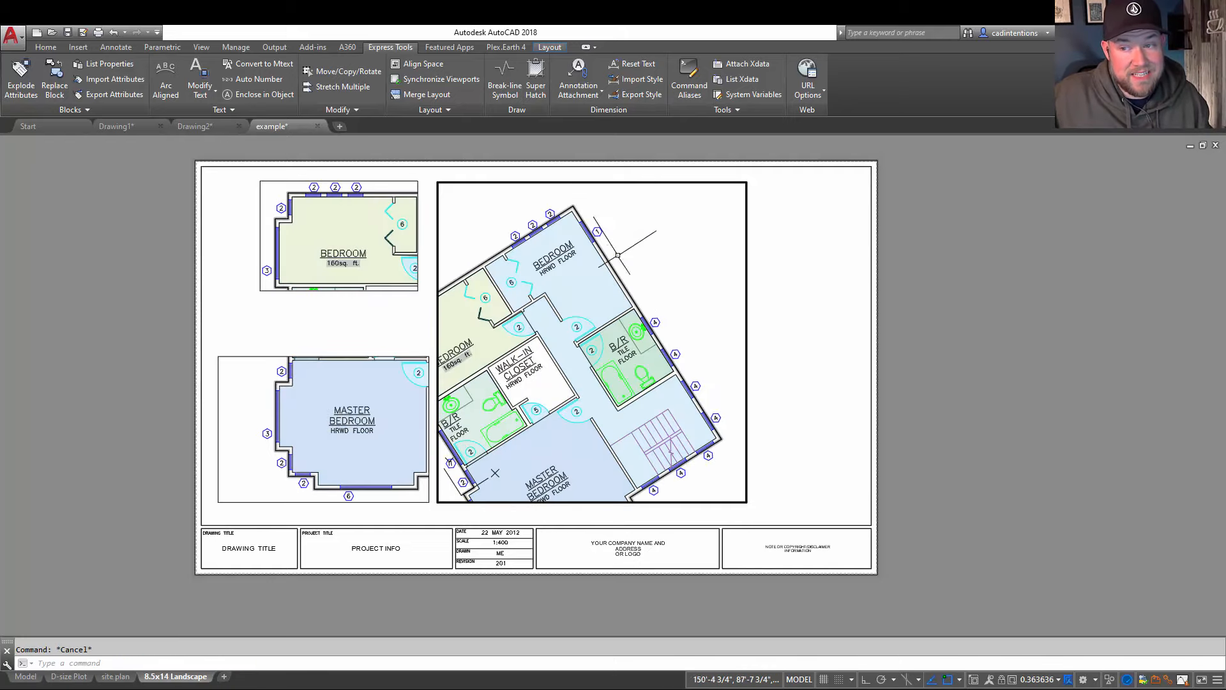